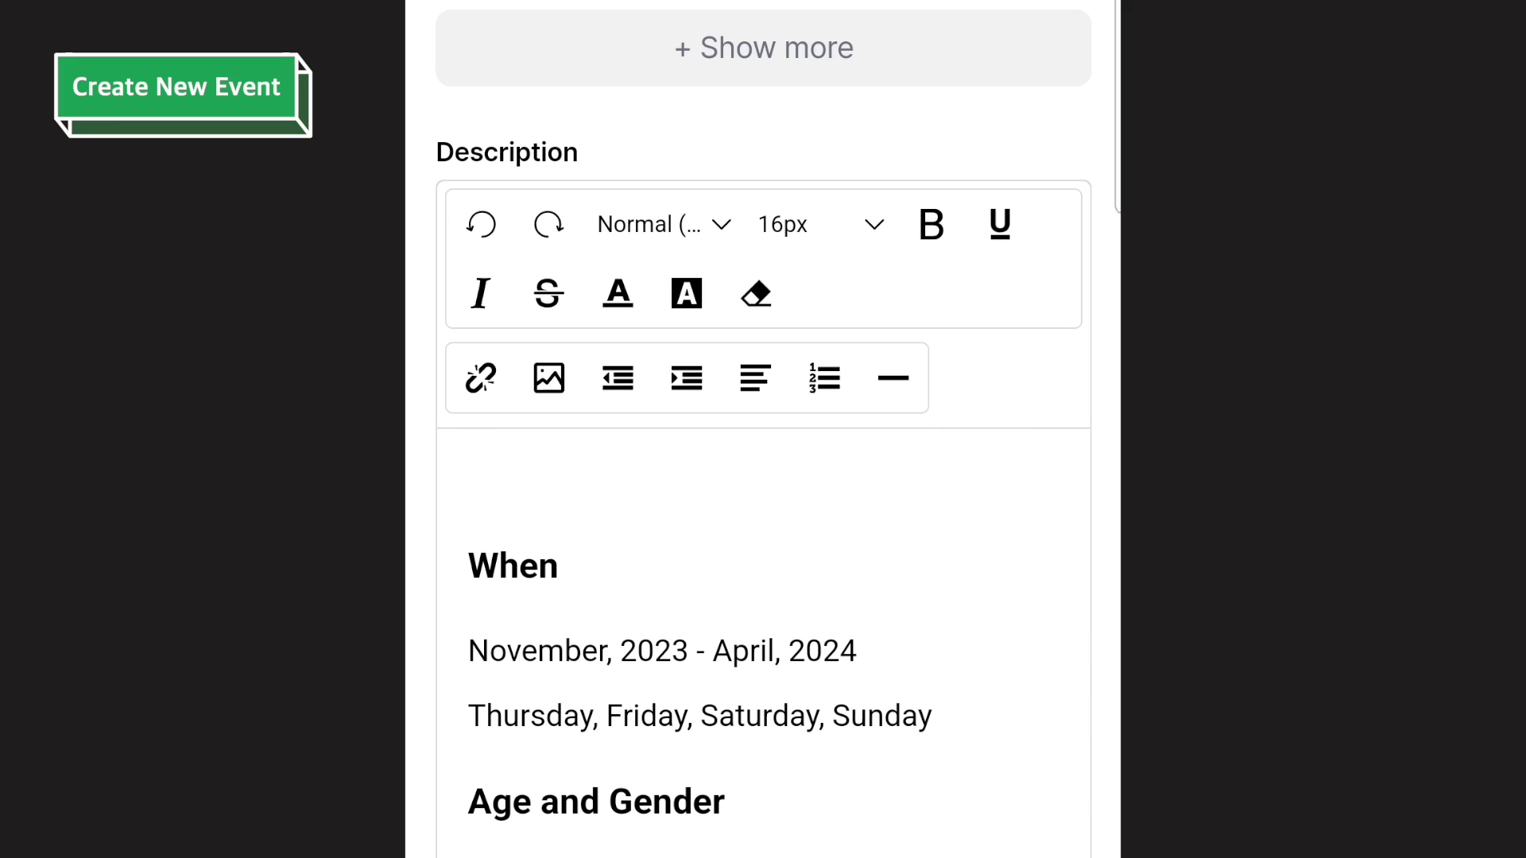
Insert the baseball photo into the event description so it also becomes the thumbnail
left_click(549, 377)
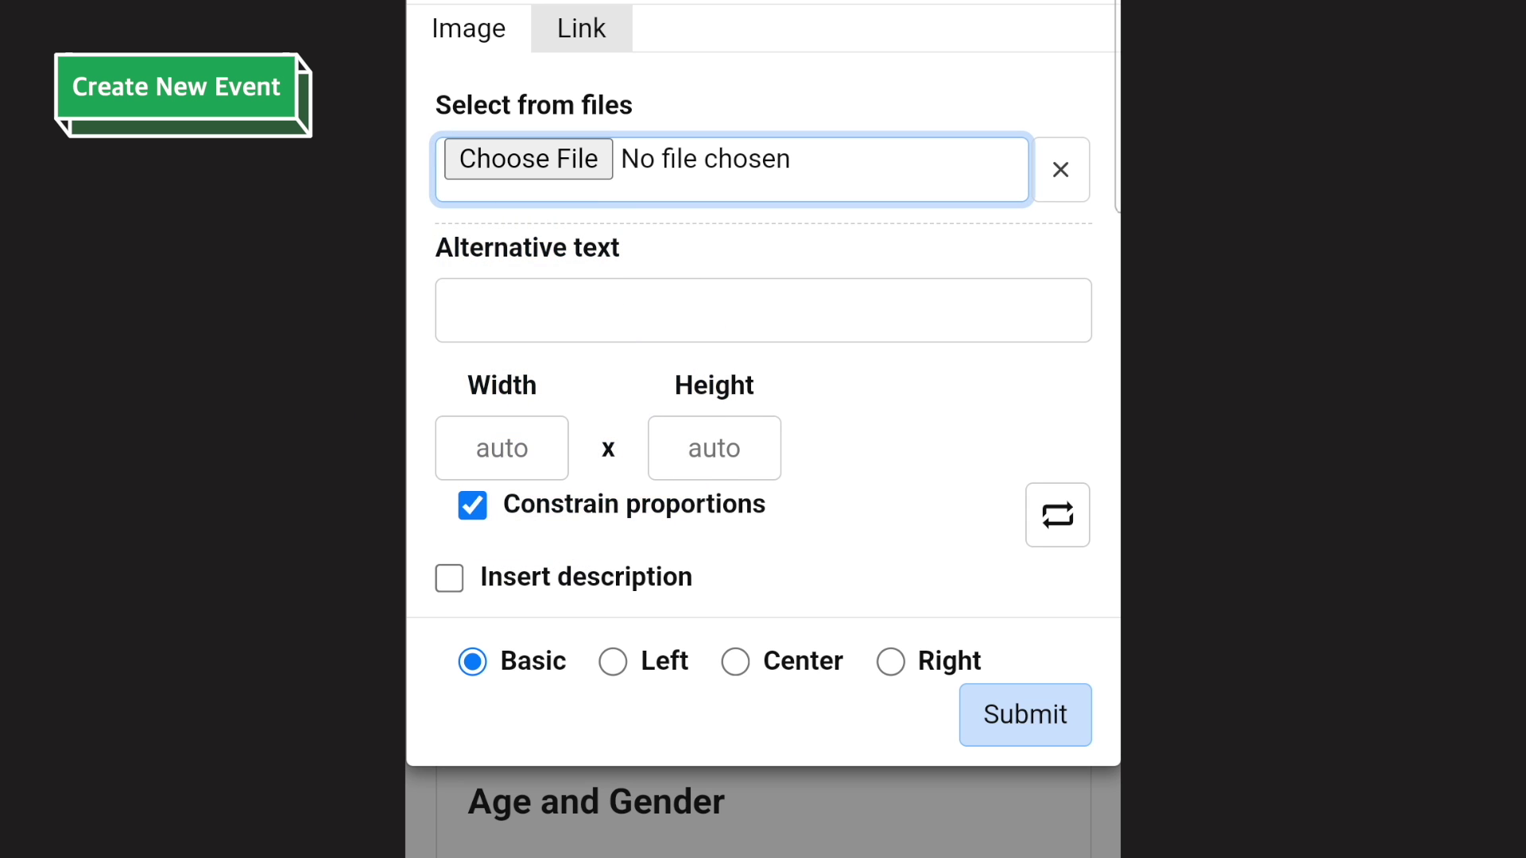
left_click(525, 168)
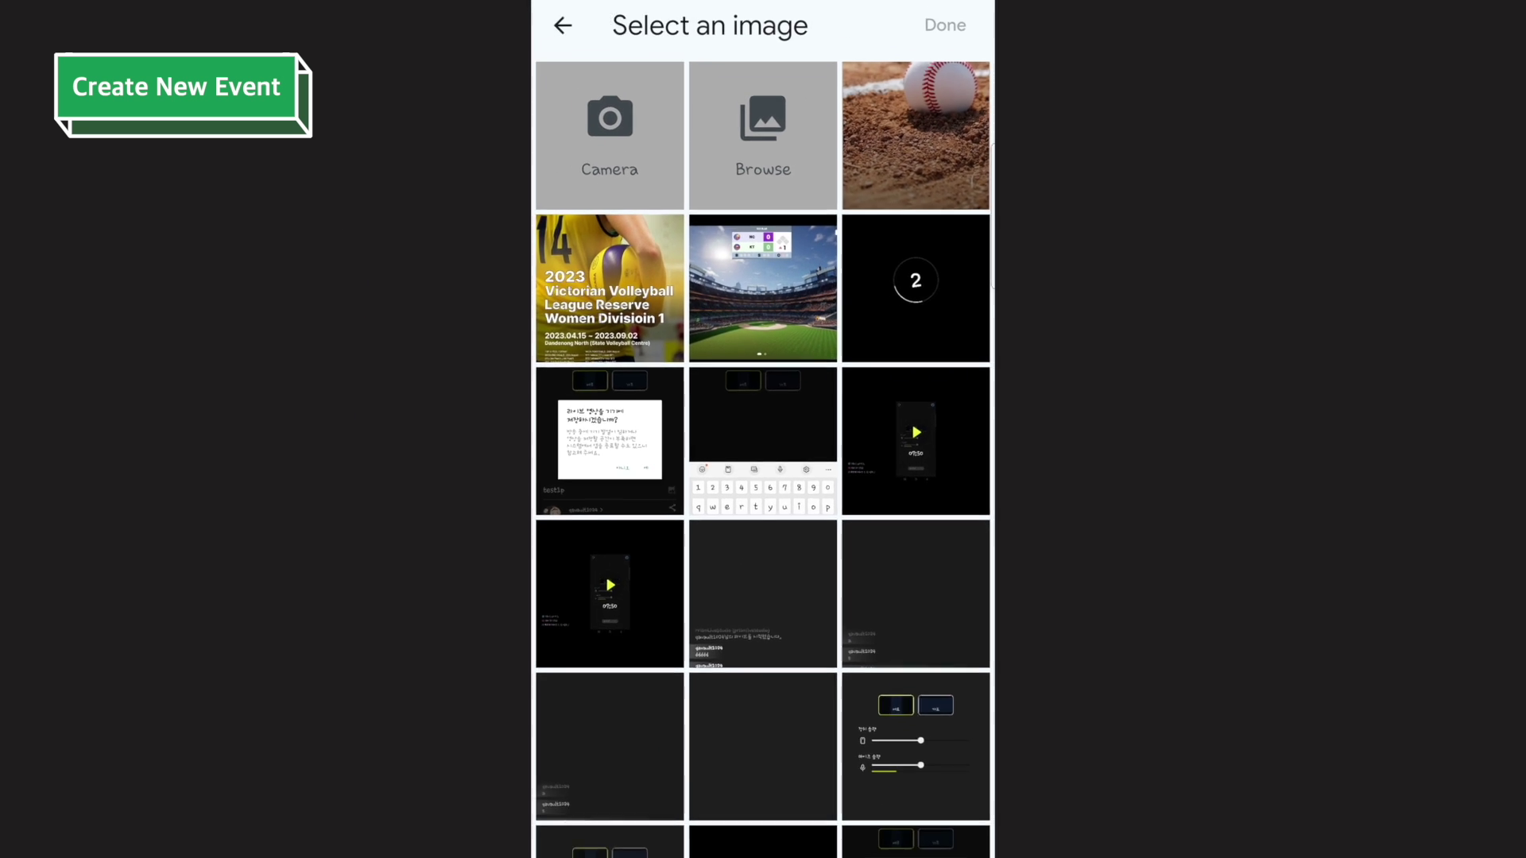
left_click(890, 184)
left_click(914, 95)
left_click(903, 582)
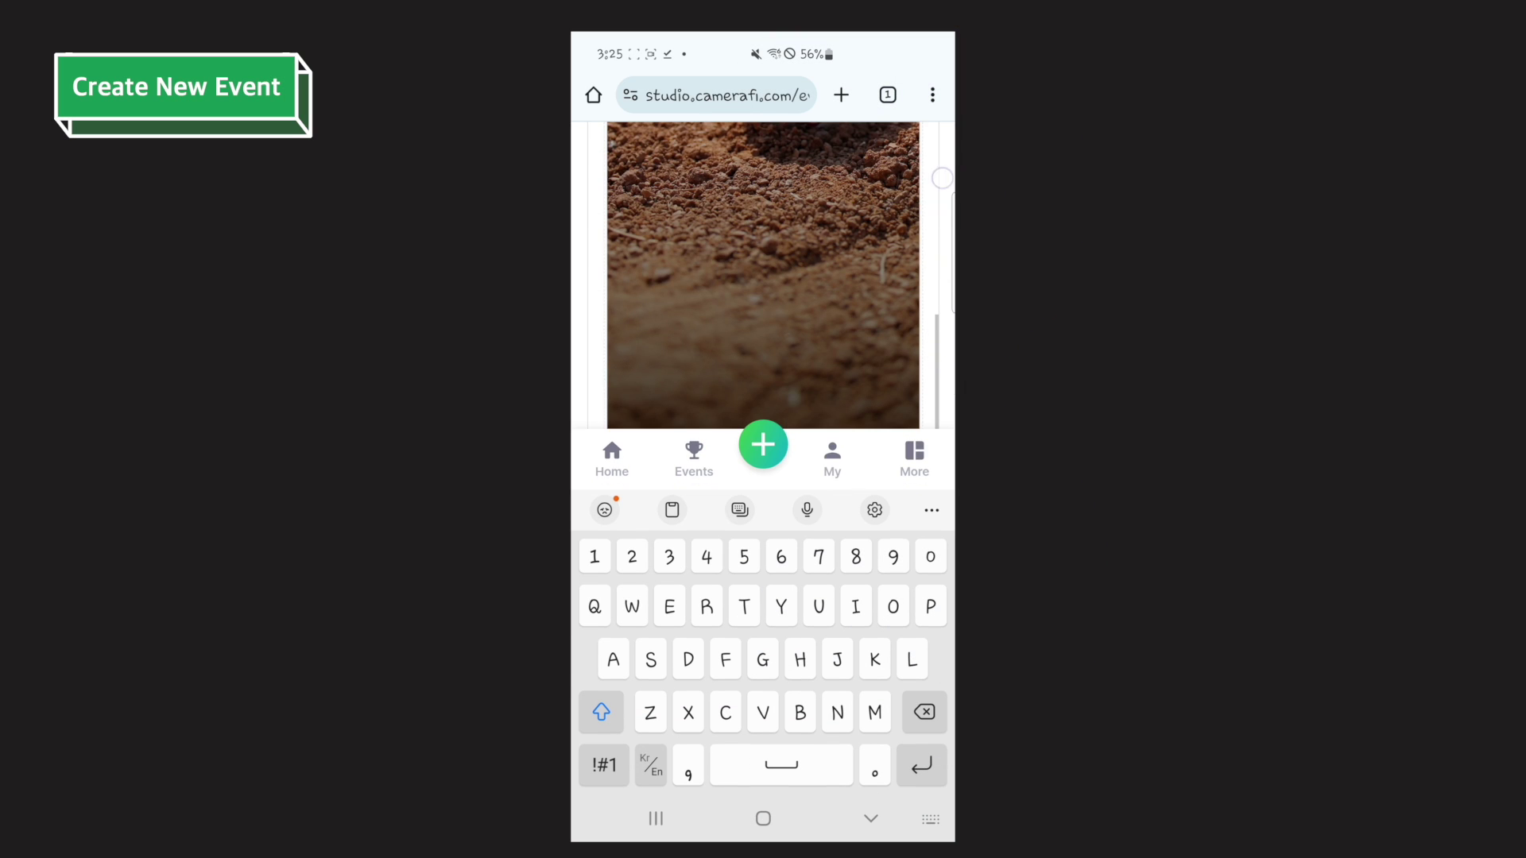
scroll(937, 242, "down", 2)
scroll(935, 240, "down", 3)
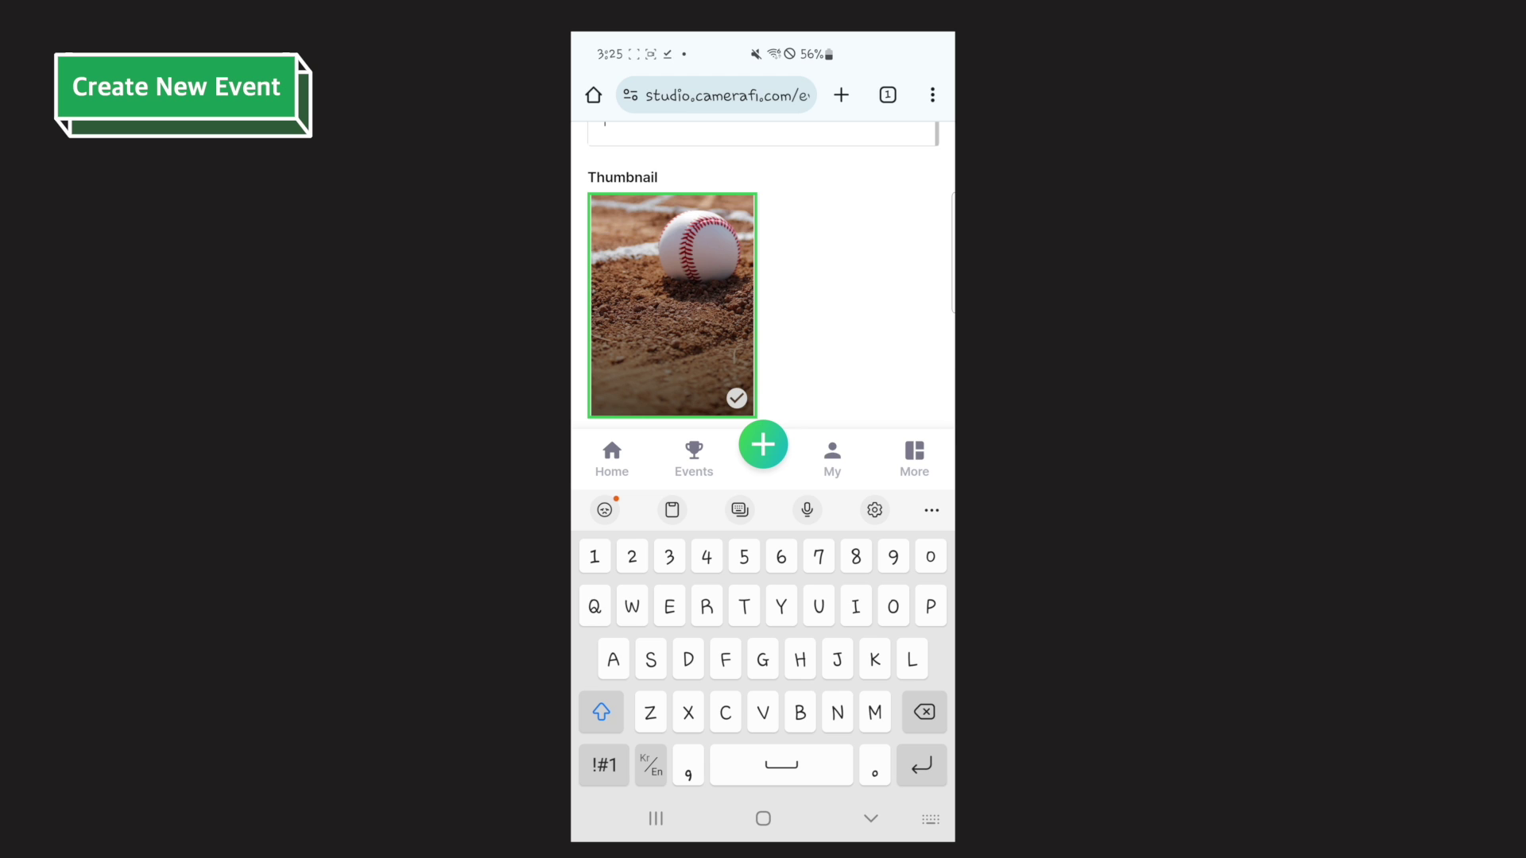
left_click(871, 818)
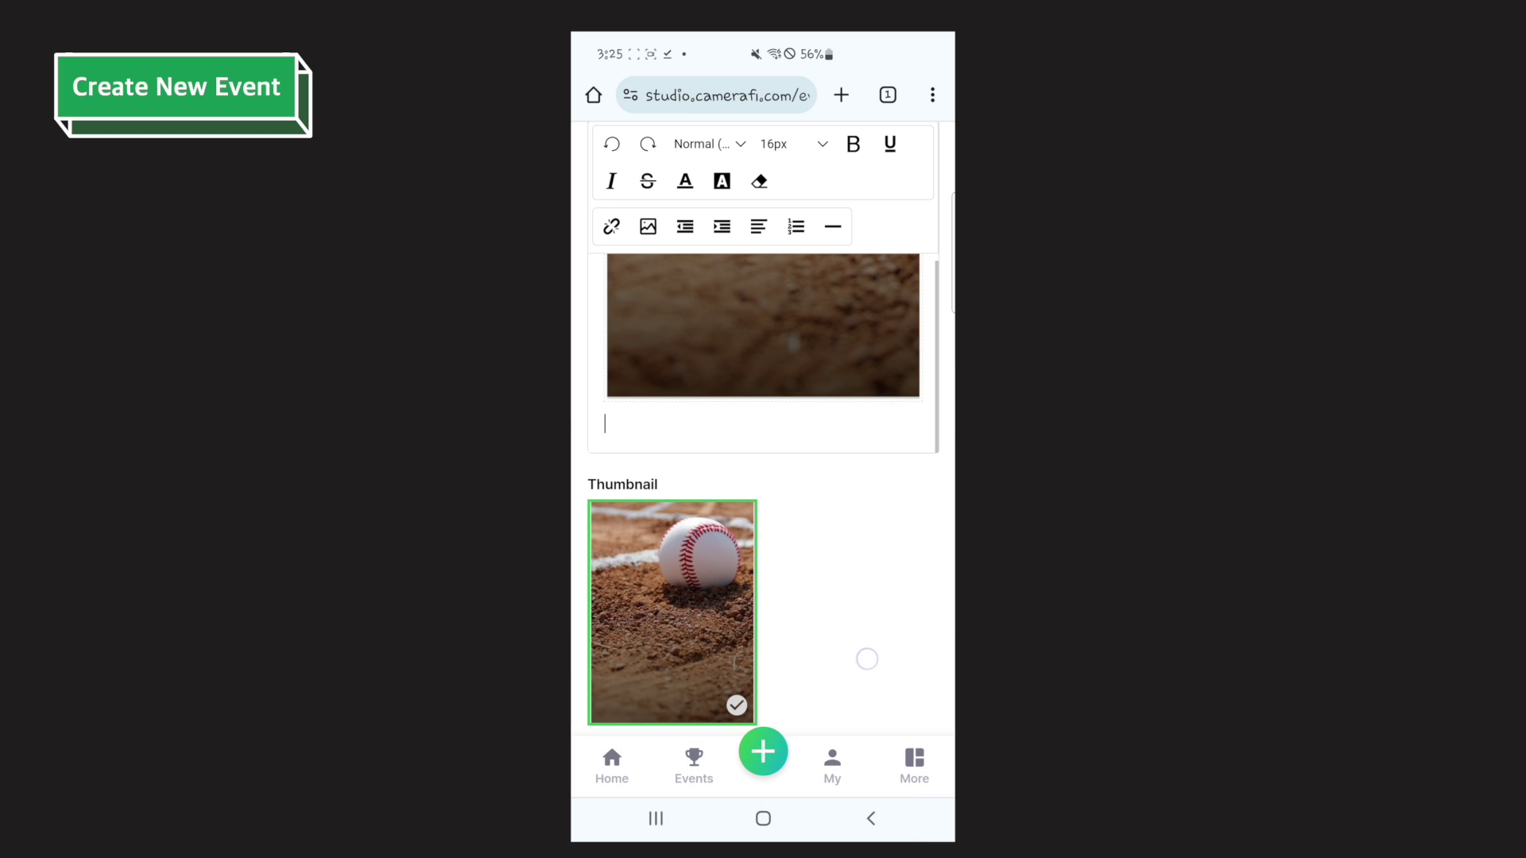
scroll(866, 660, "down", 3)
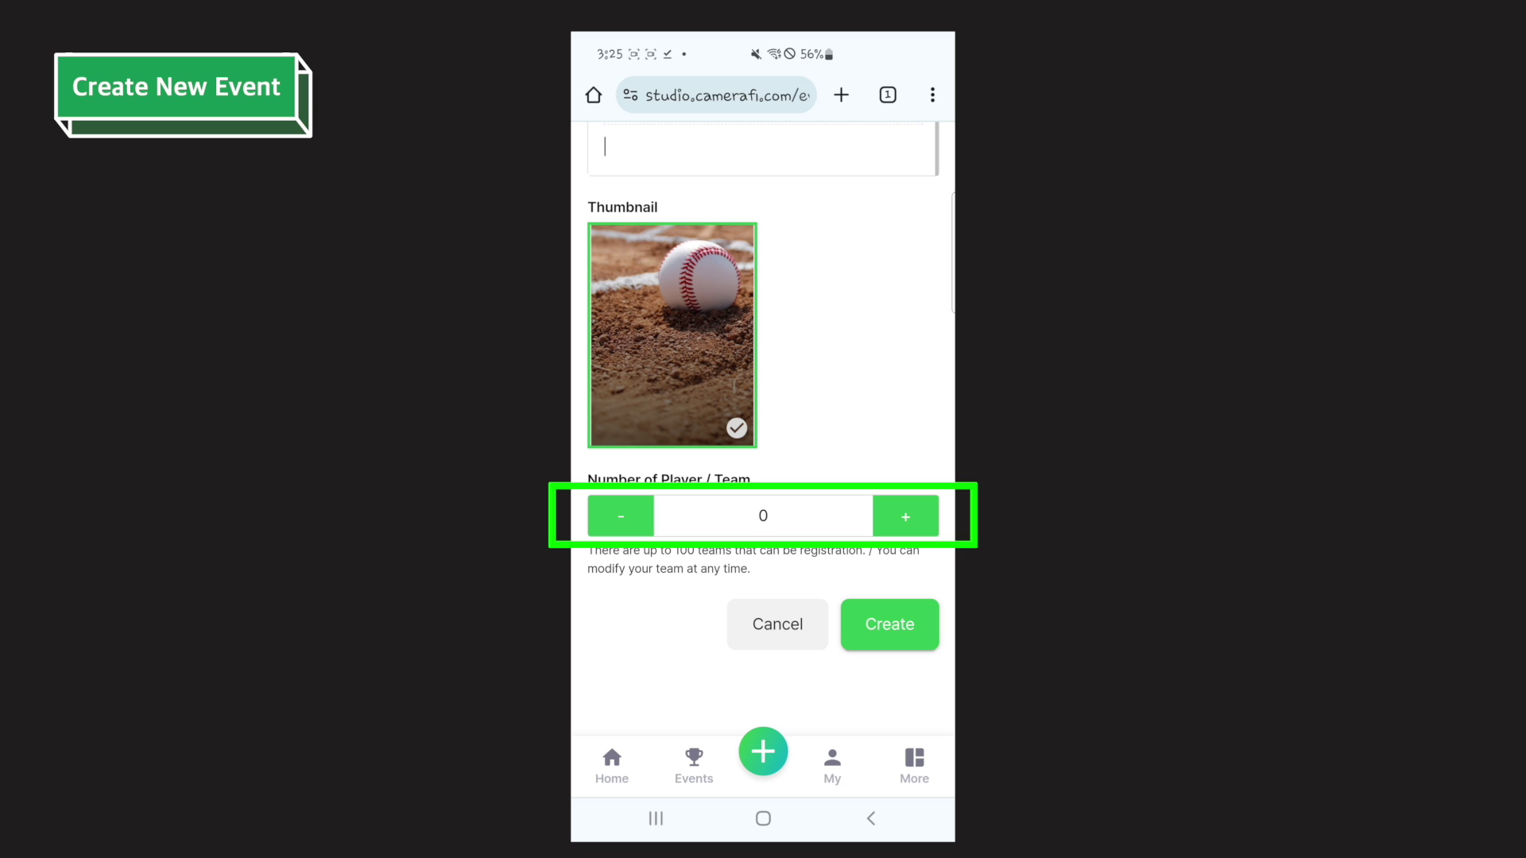
Set the event to three player slots and enter Player1 as the first participant
left_click(906, 515)
left_click(905, 515)
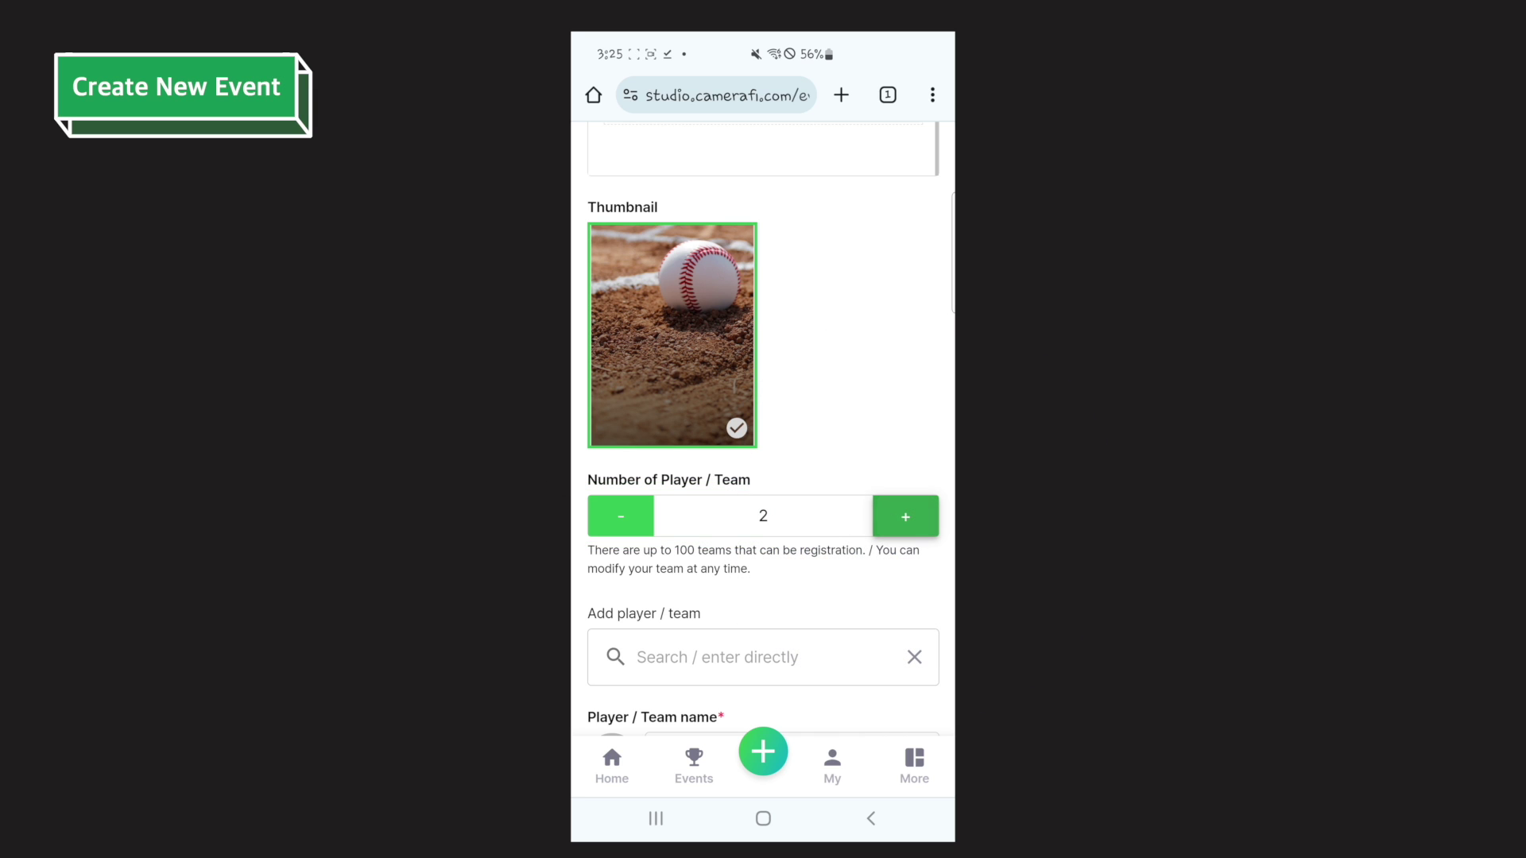
scroll(839, 642, "down", 2)
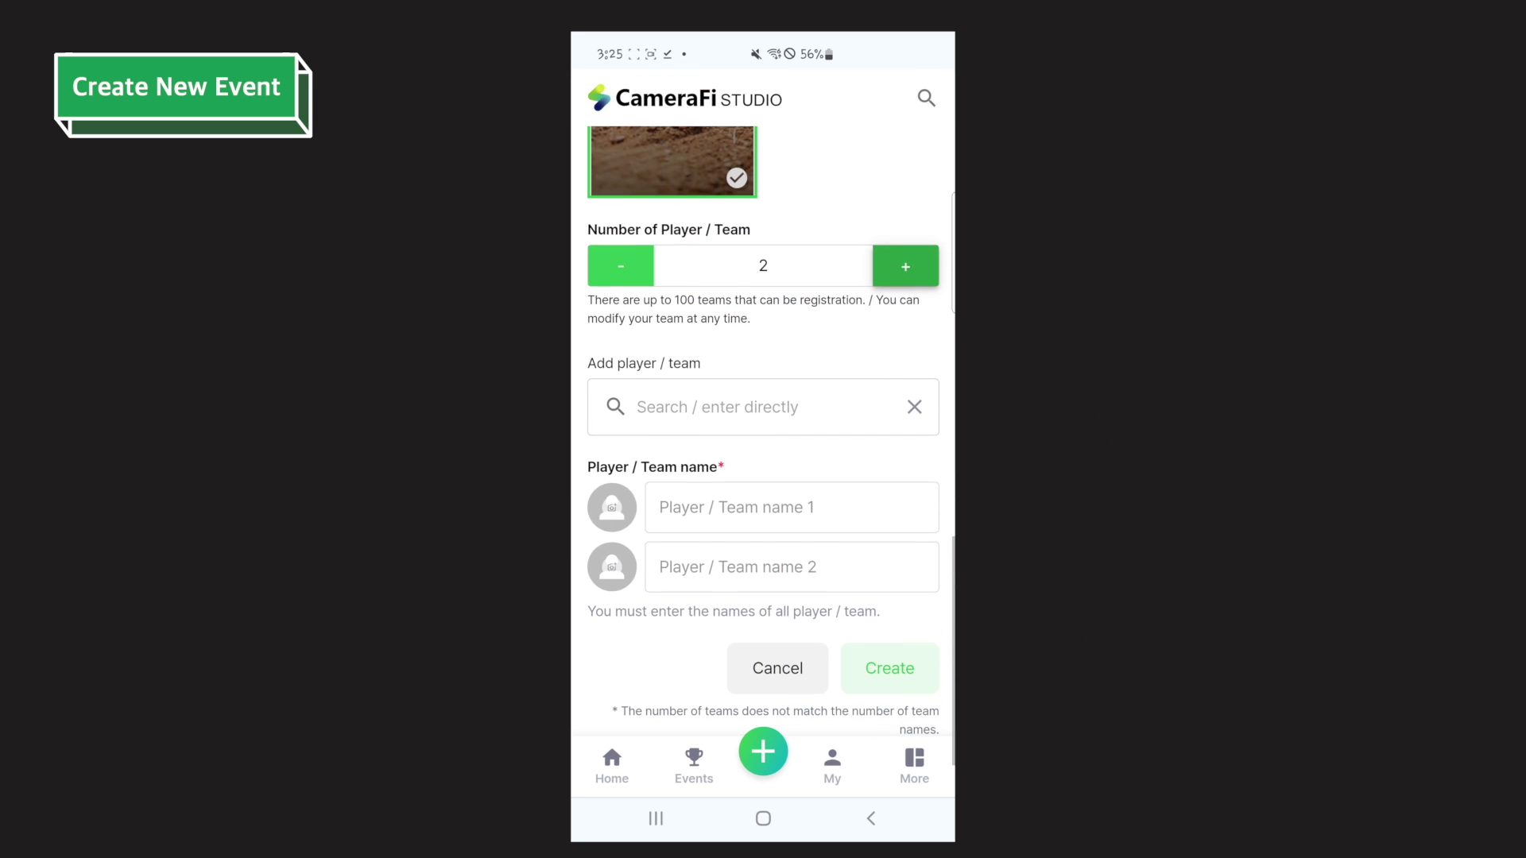
left_click(903, 262)
left_click(791, 504)
type("Pla")
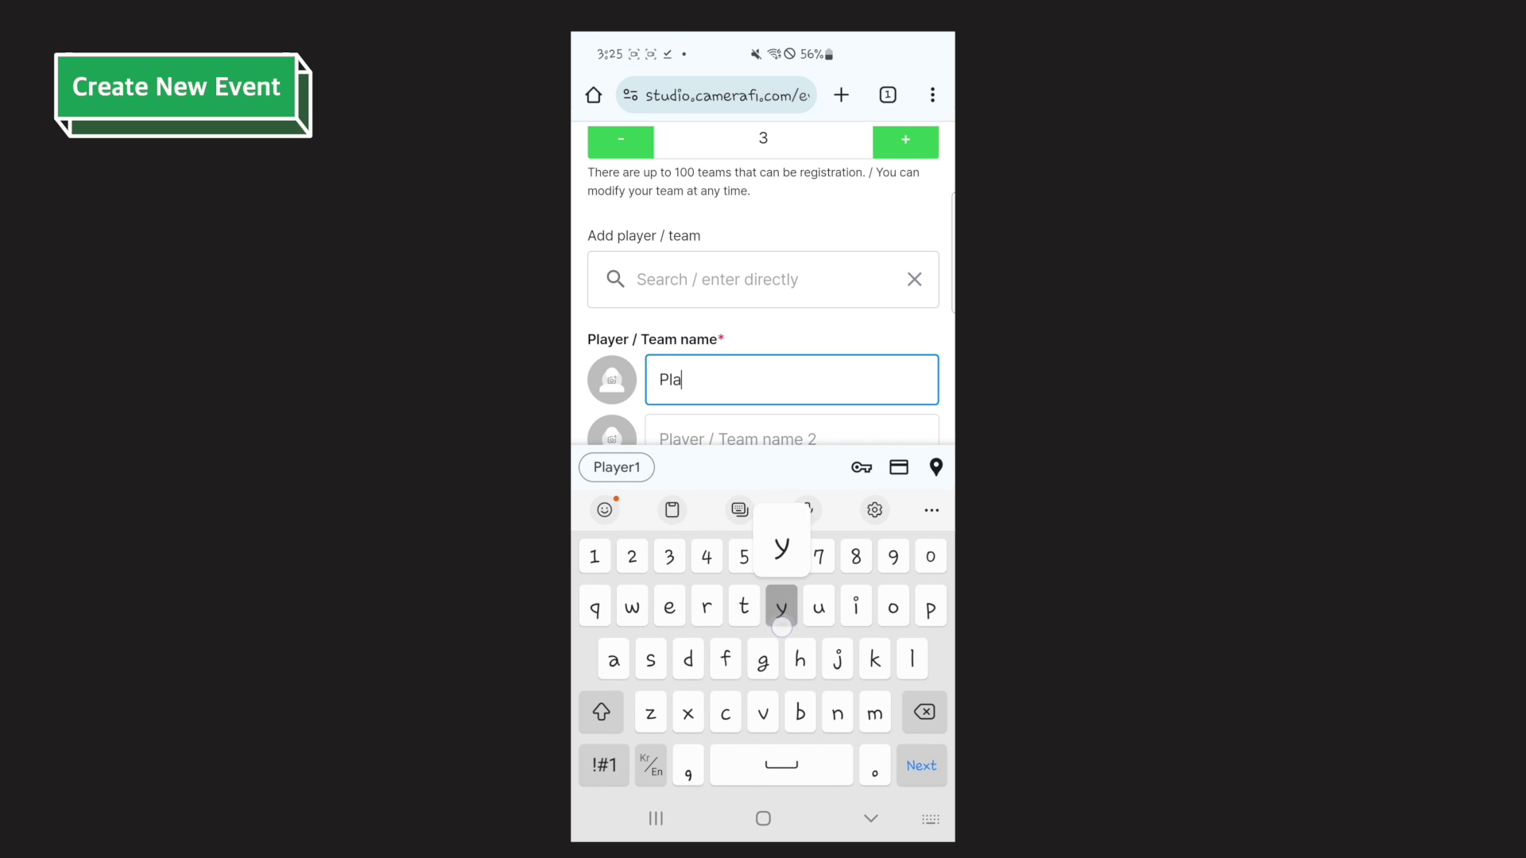
type("yer1")
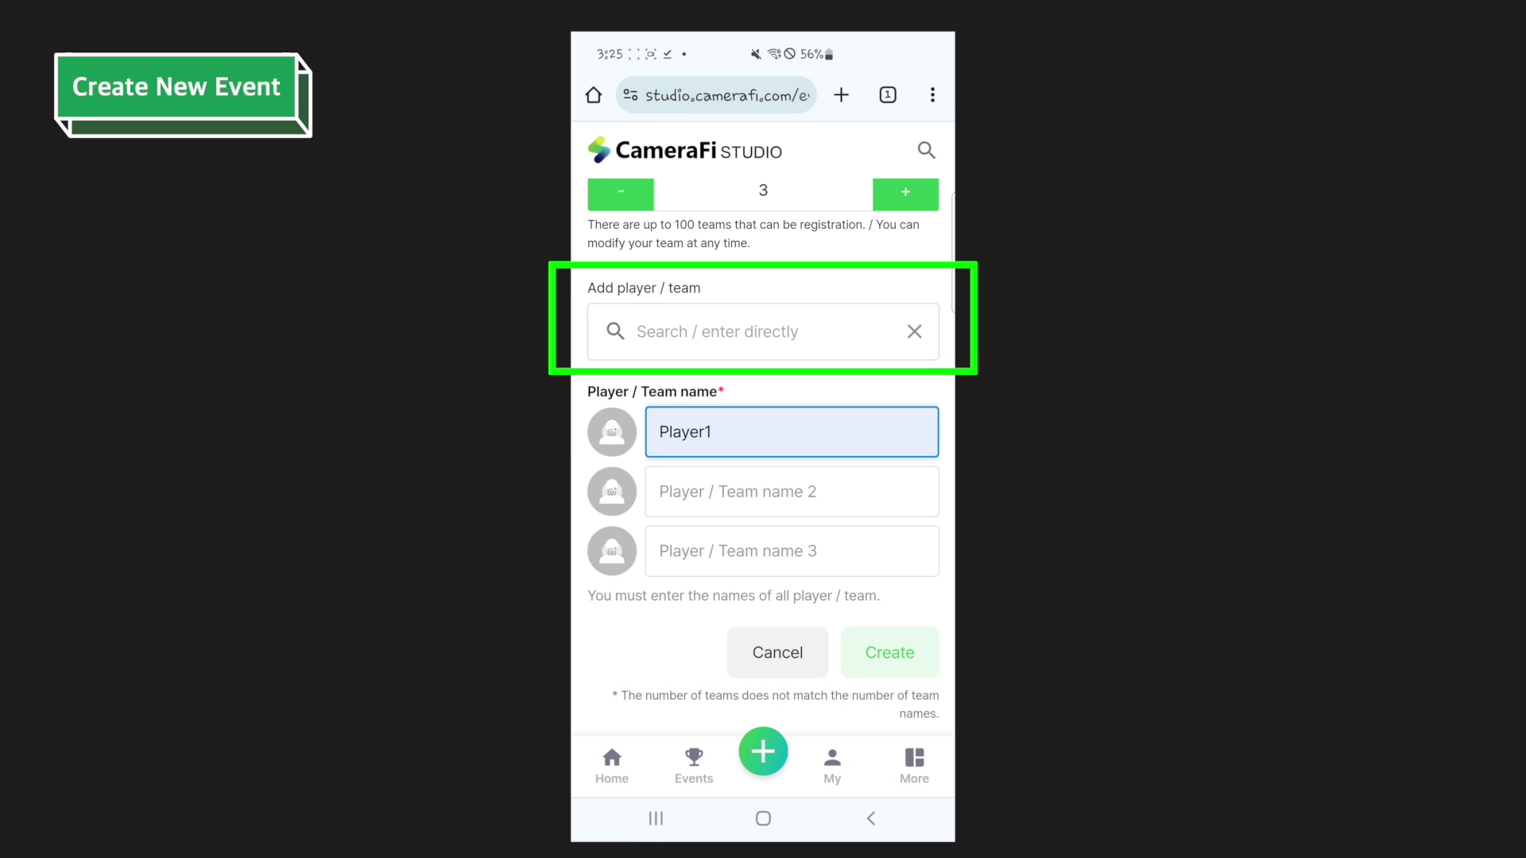
scroll(763, 477, "up", 1)
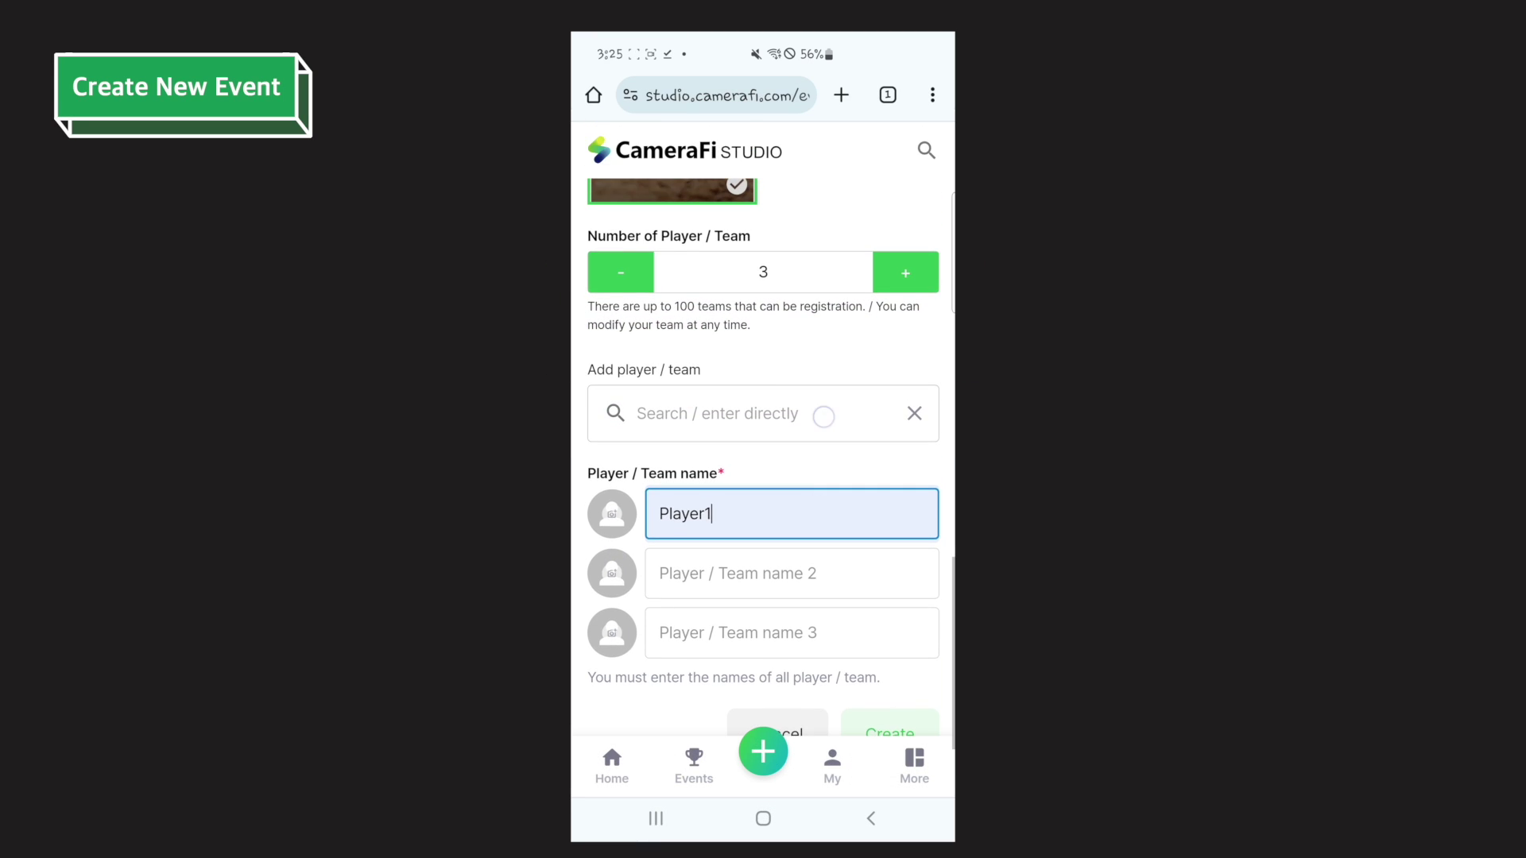
Add the existing player Test and the team Fruit, then create the event
left_click(818, 414)
type("T")
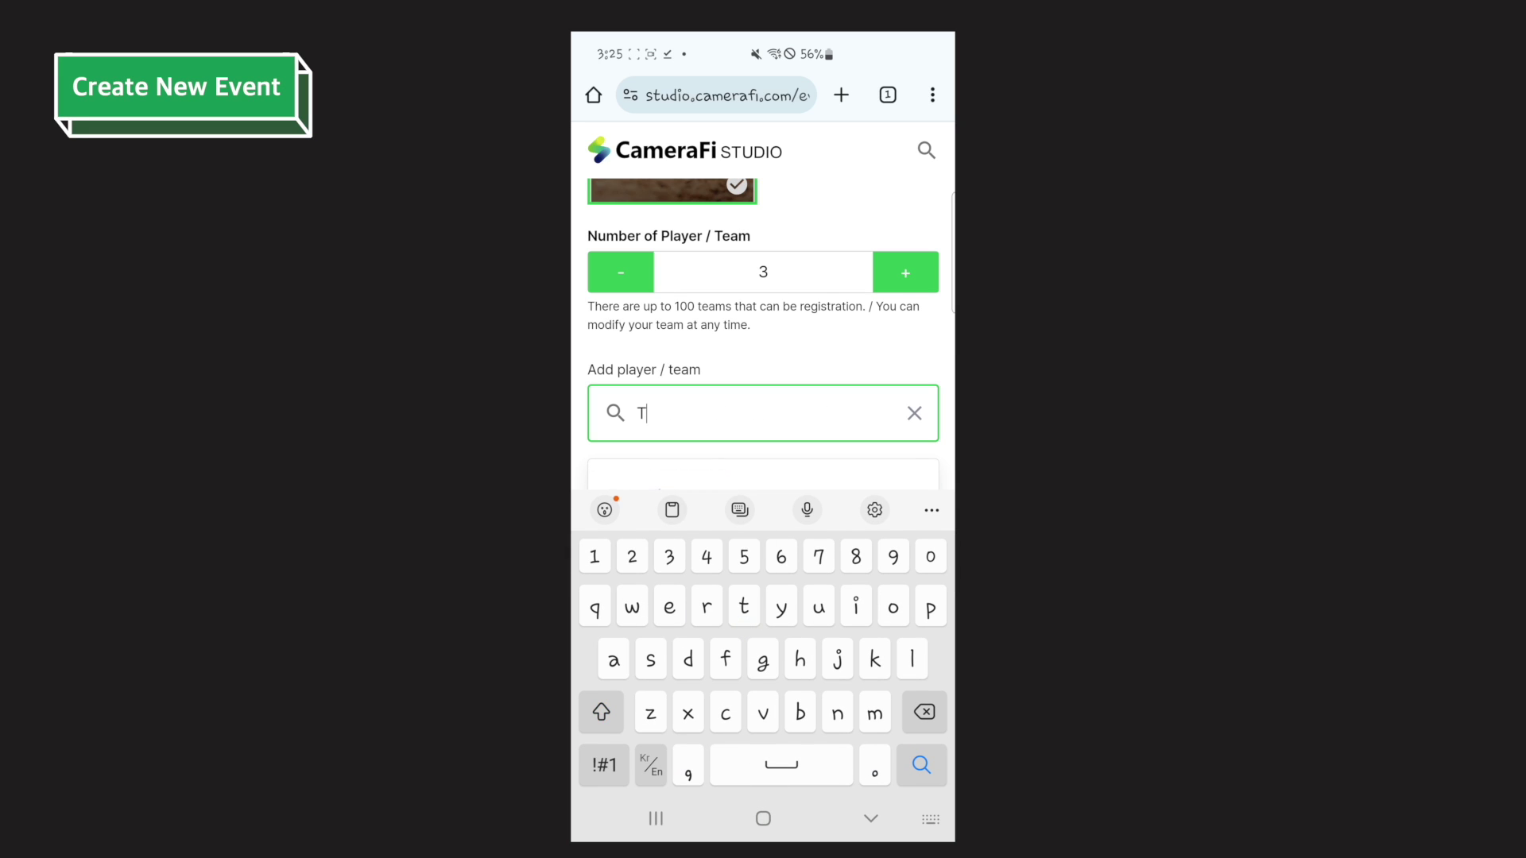
type("est")
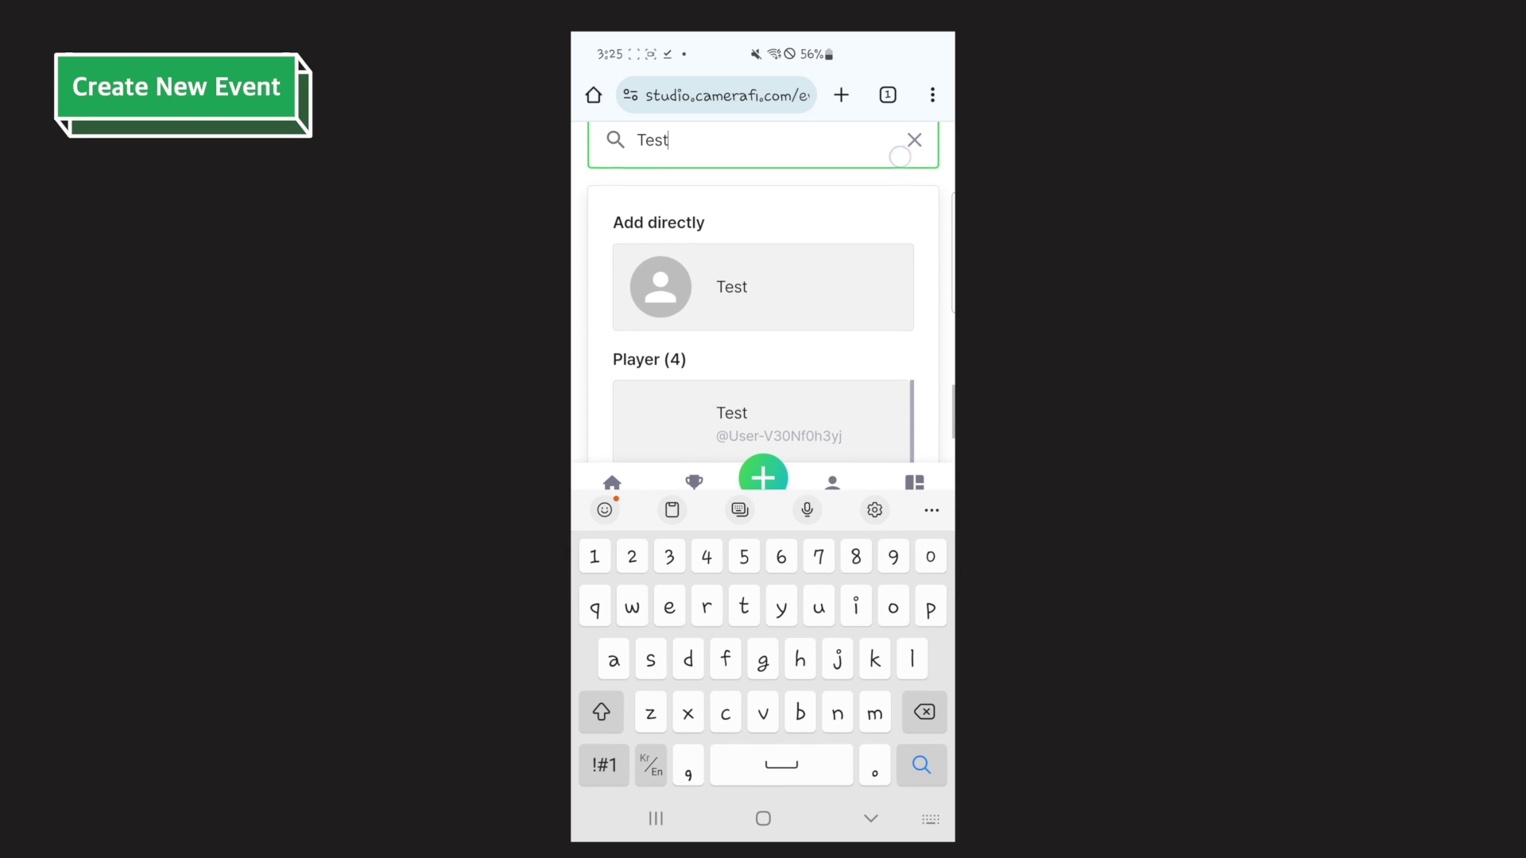
scroll(764, 310, "down", 2)
left_click(764, 313)
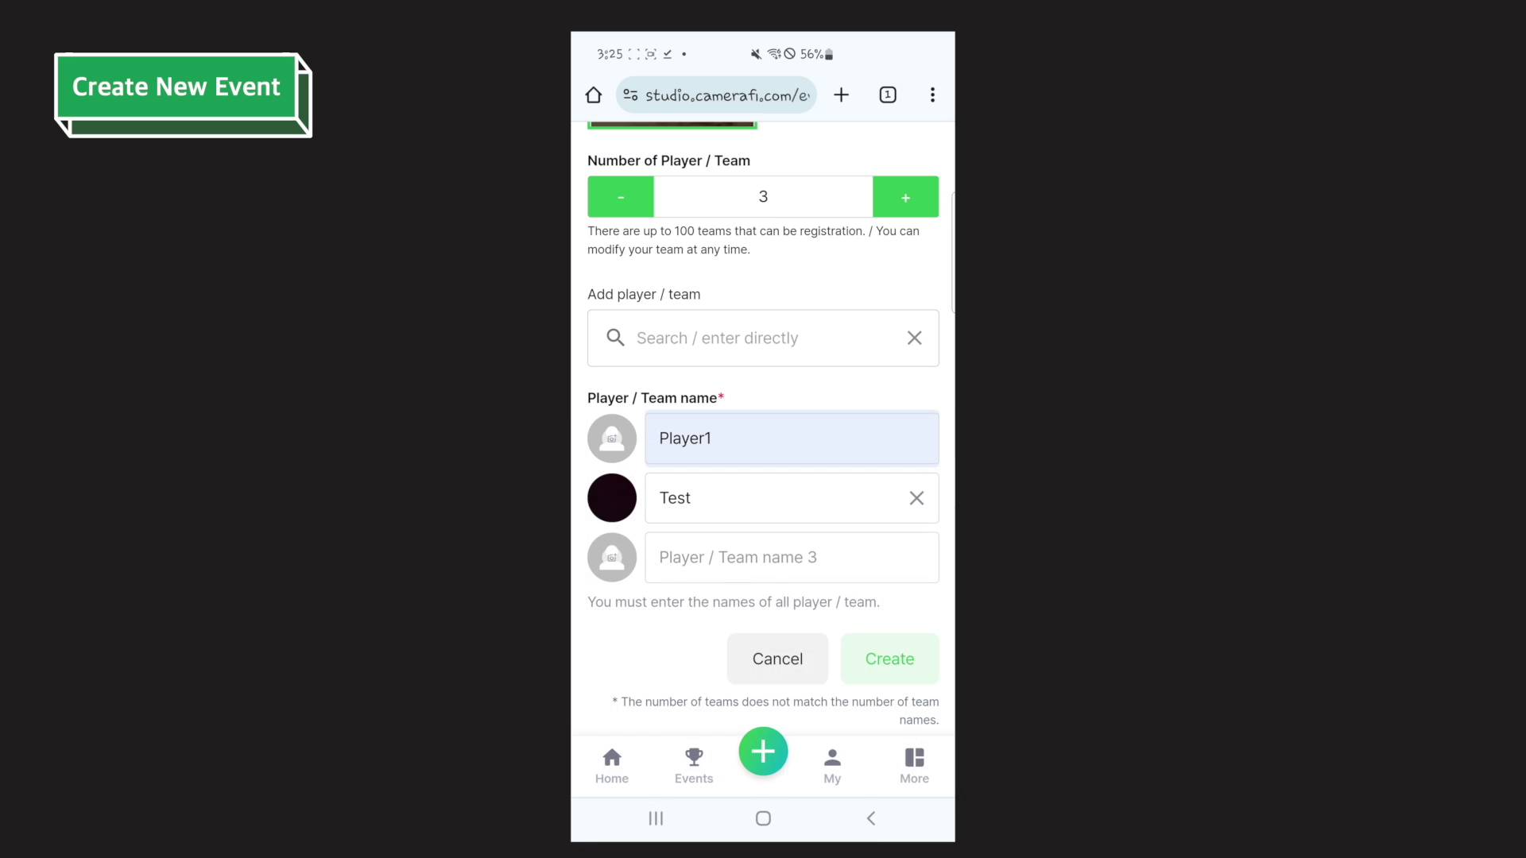
type("Fruit")
scroll(764, 298, "down", 2)
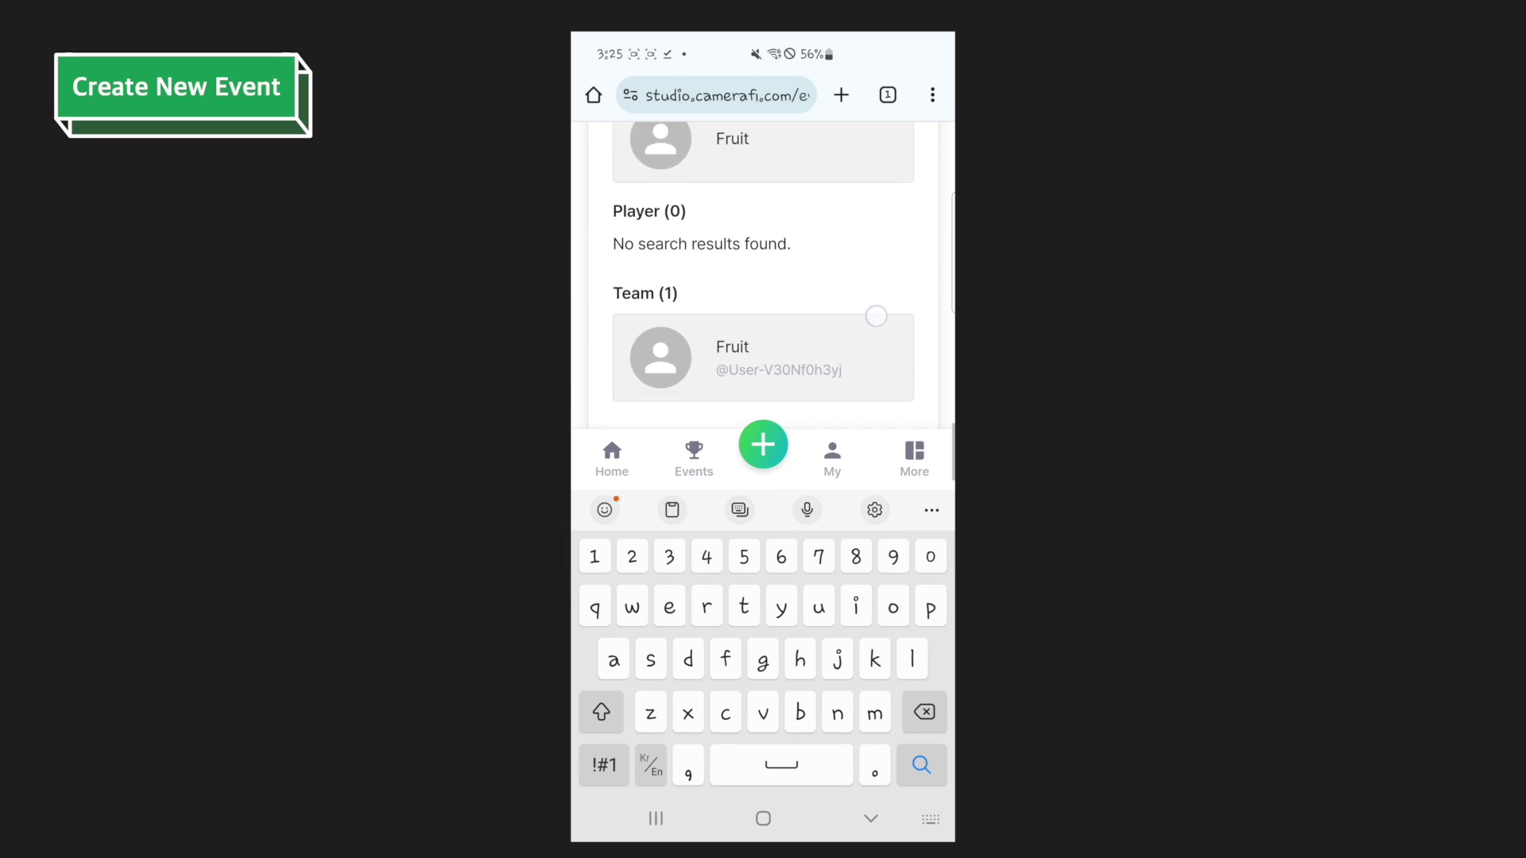
left_click(732, 355)
left_click(890, 623)
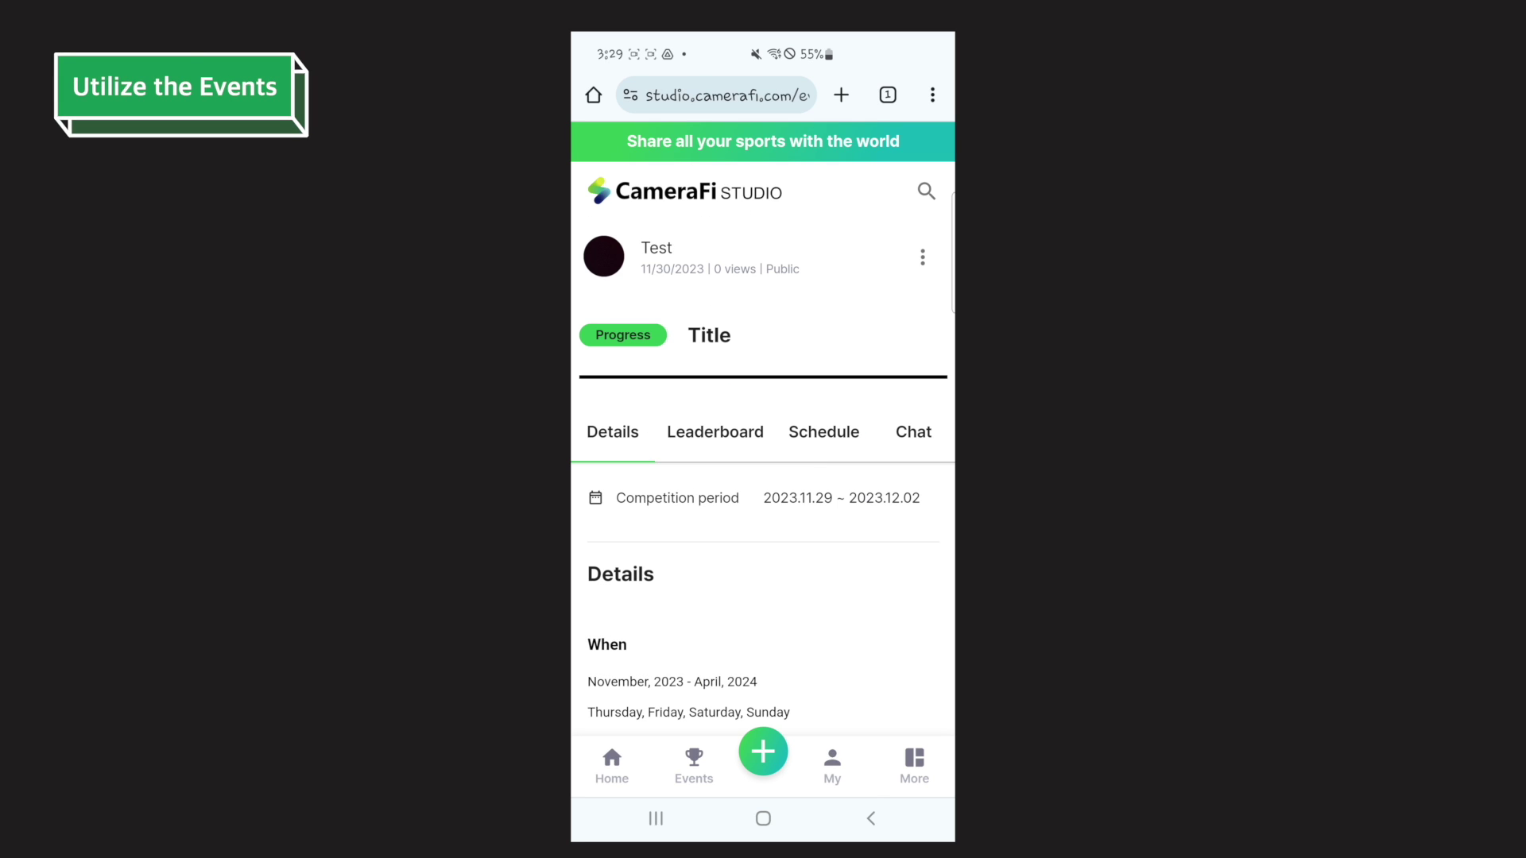
scroll(764, 477, "down", 3)
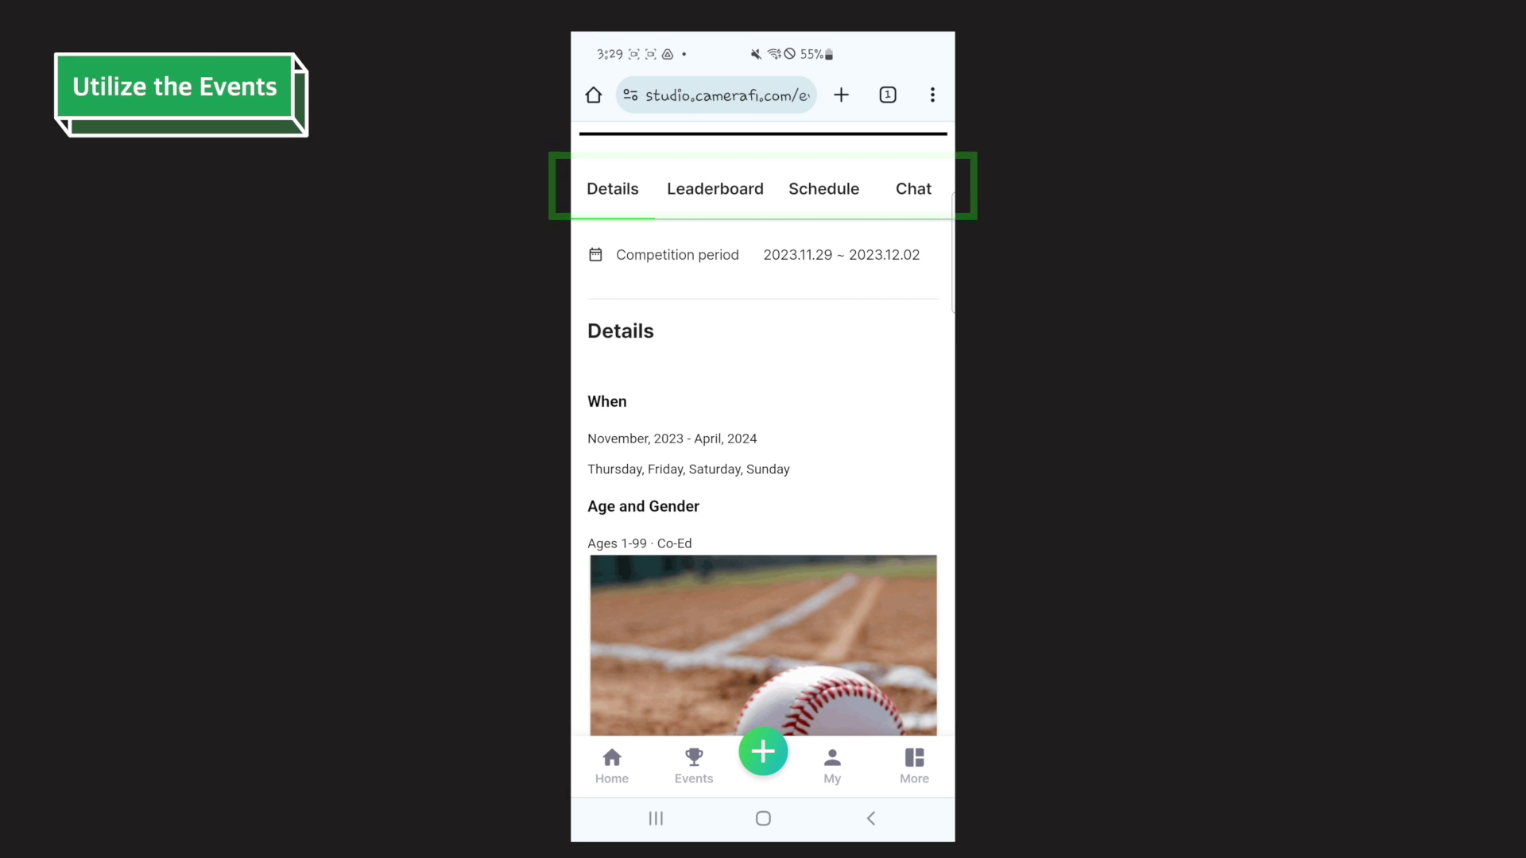
scroll(764, 477, "down", 5)
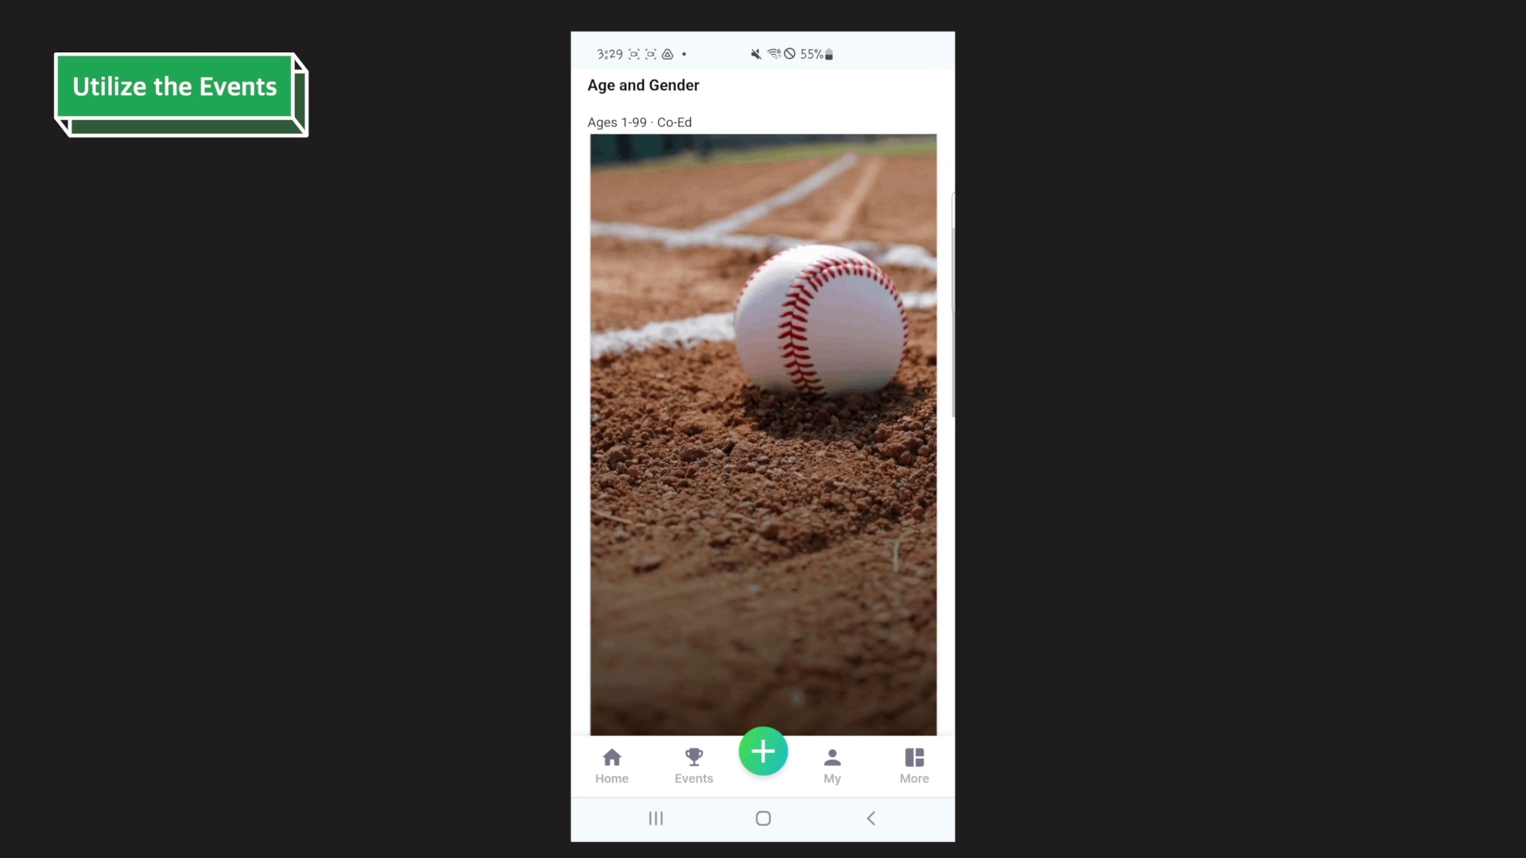
scroll(818, 498, "up", 3)
scroll(817, 498, "up", 5)
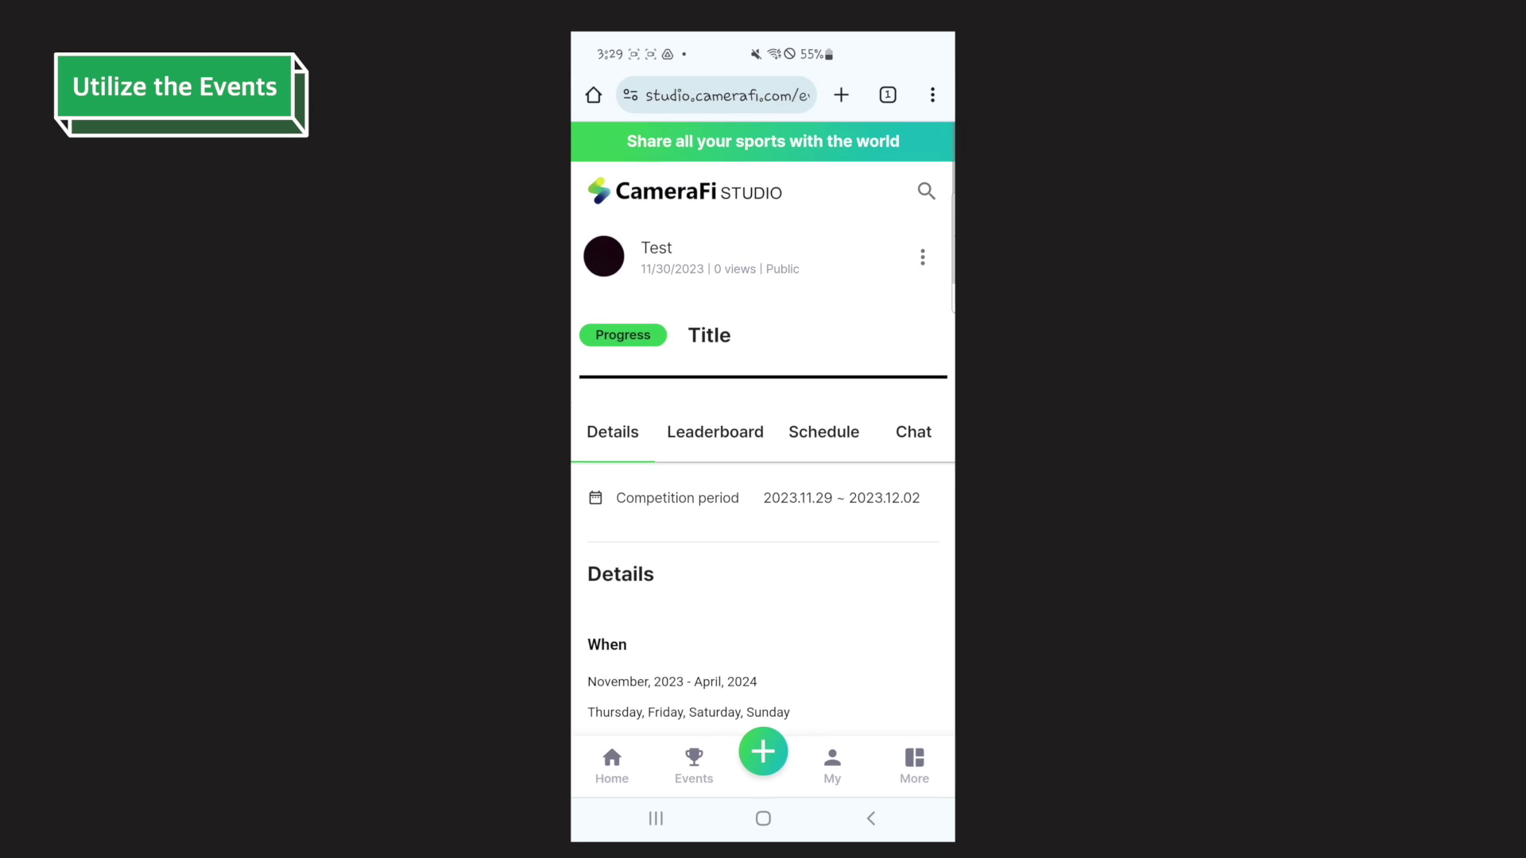
scroll(764, 477, "down", 10)
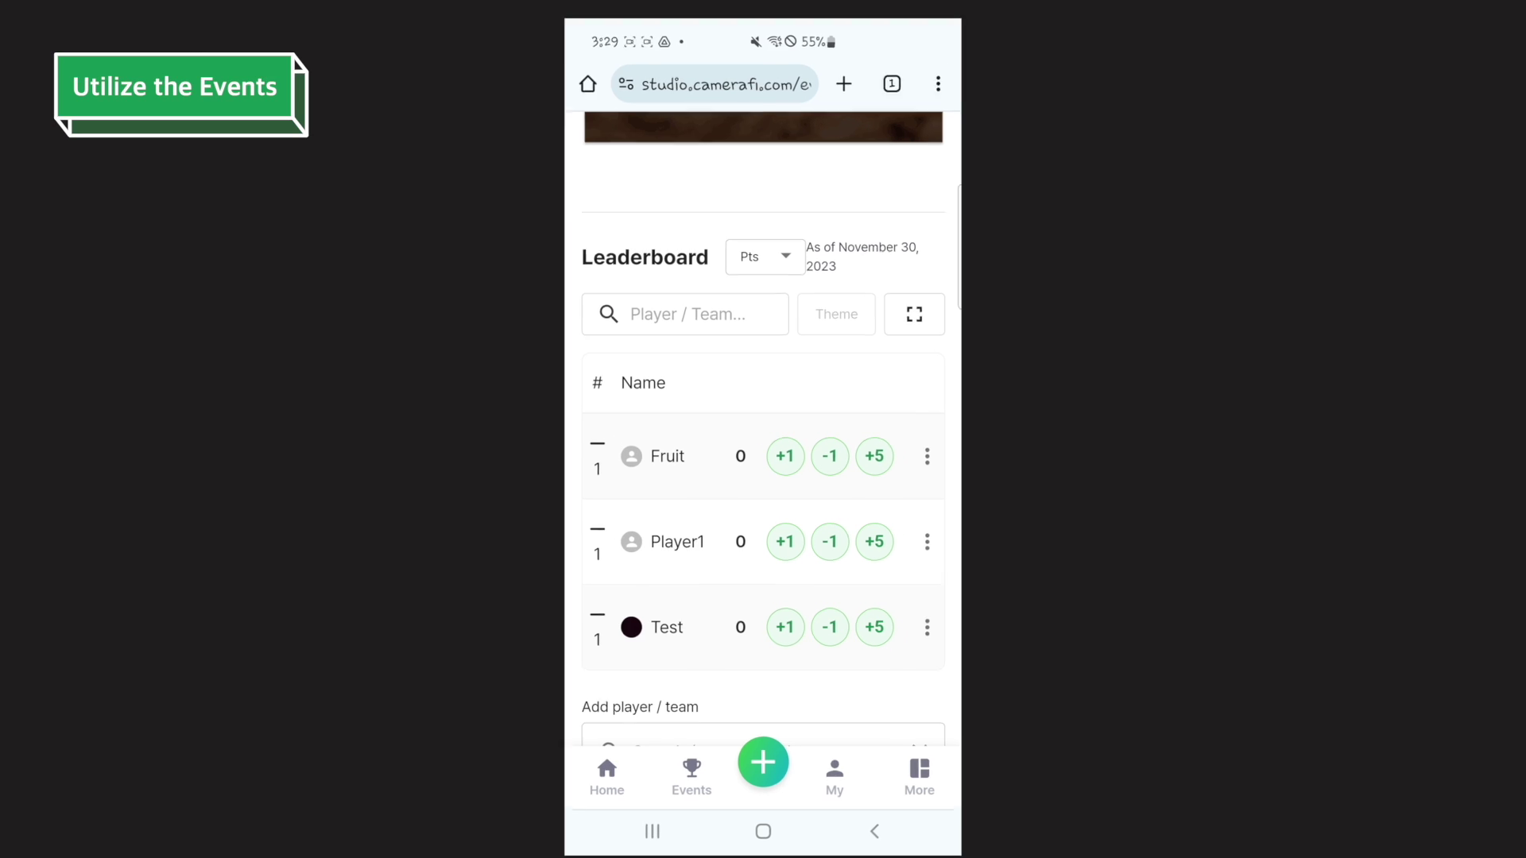
Switch the leaderboard scoring mode to Win / Lose and back to Pts
left_click(764, 263)
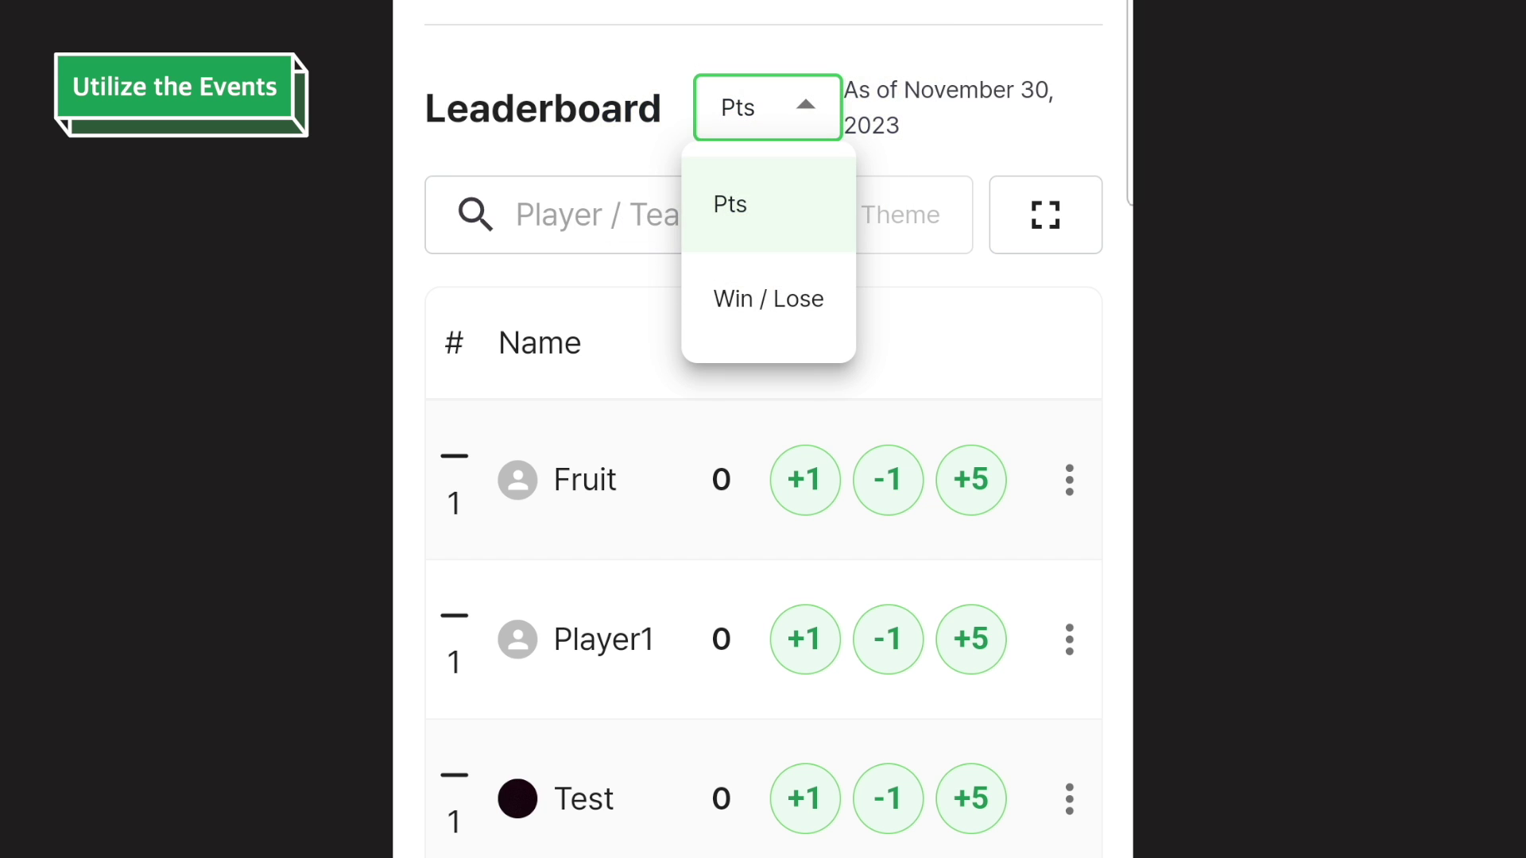
left_click(767, 300)
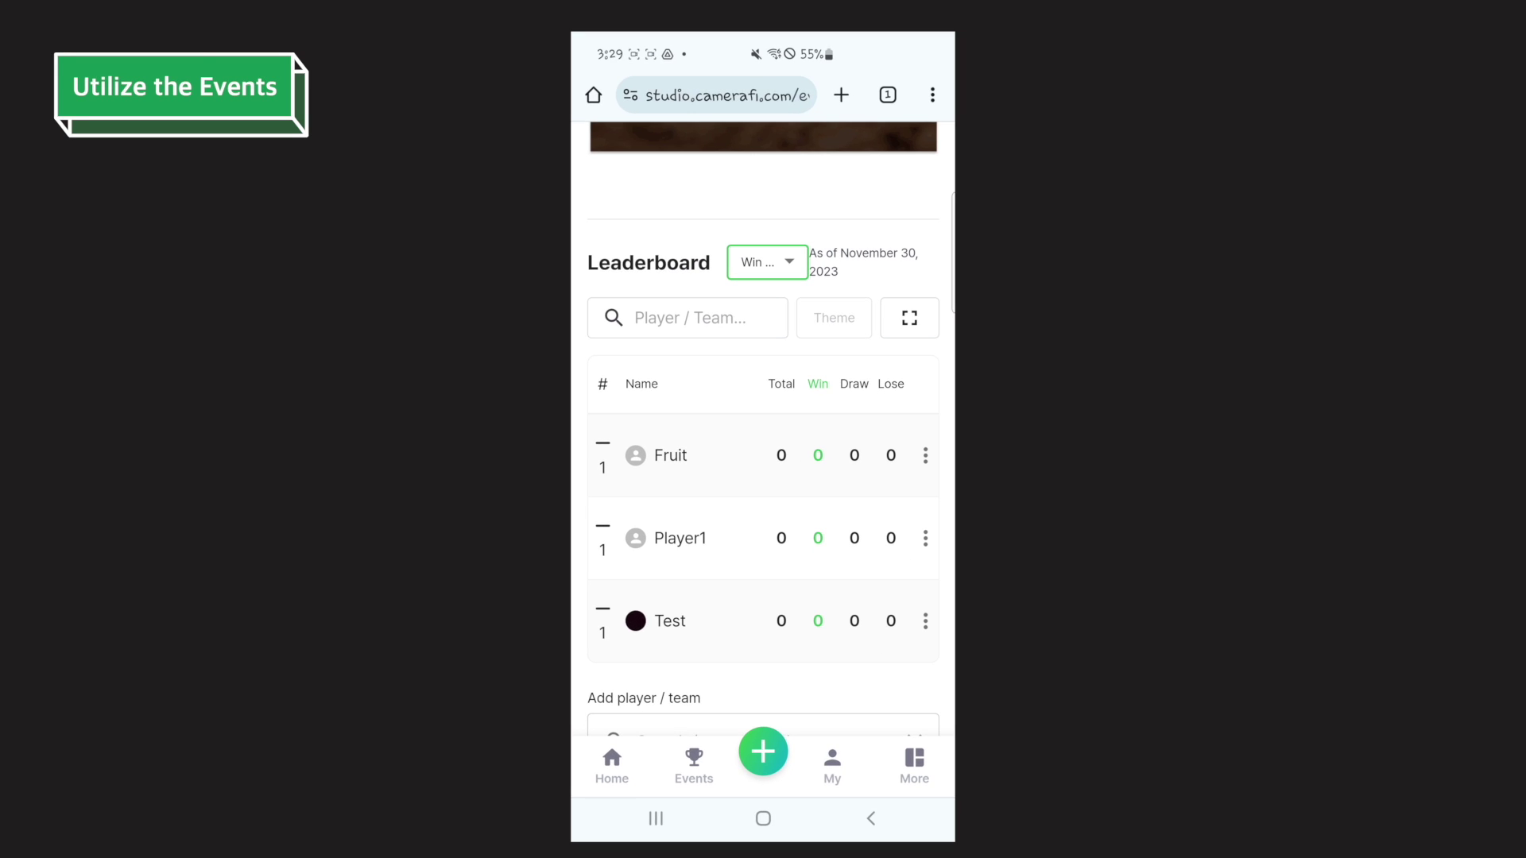
left_click(767, 261)
left_click(748, 312)
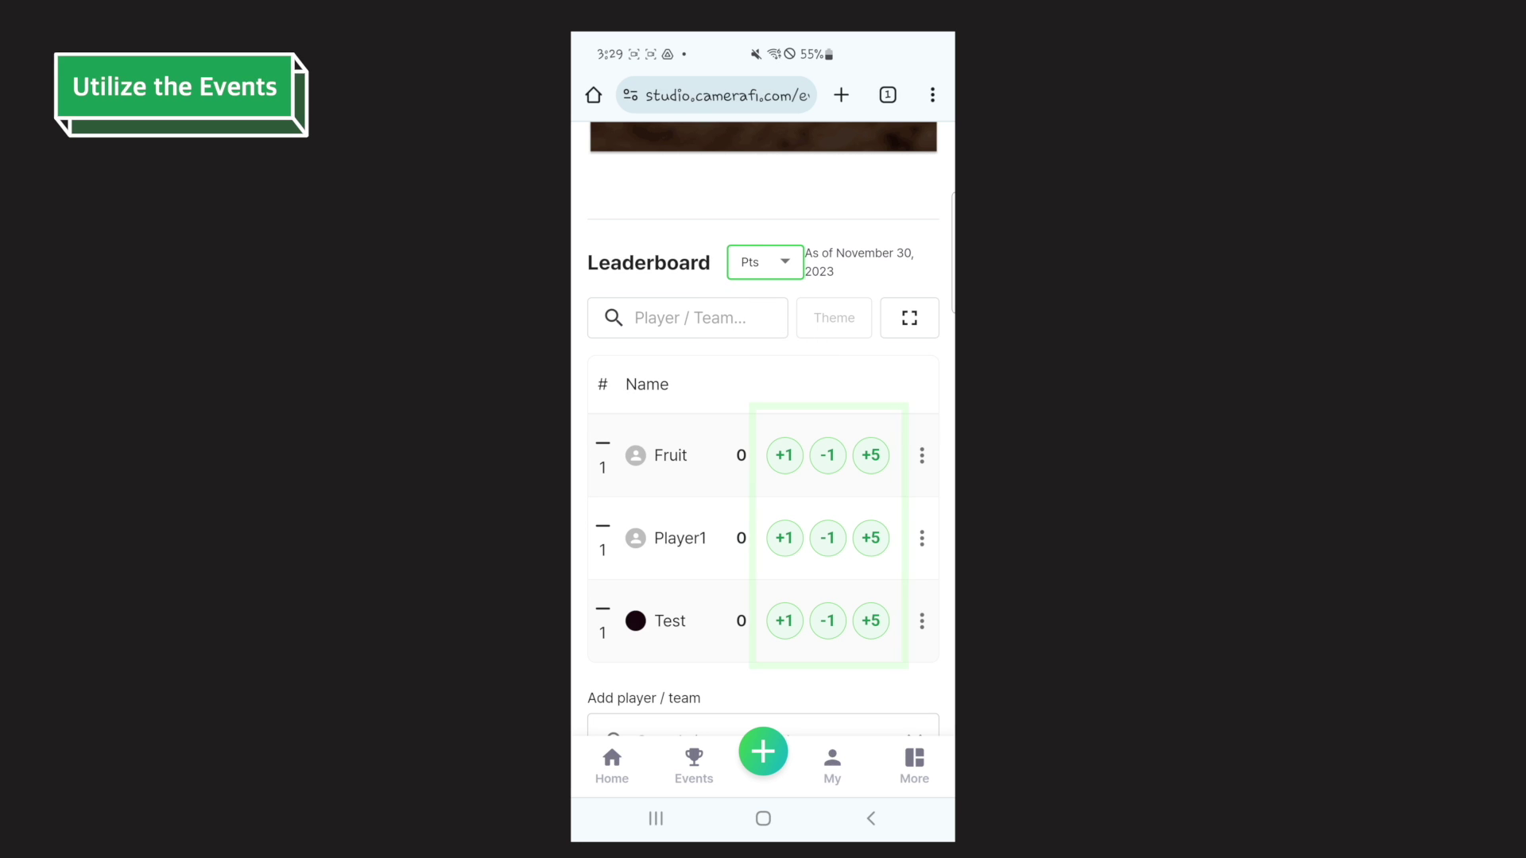
Give Fruit 5 points and Player1 1 point, and edit Test's score to 10
left_click(871, 453)
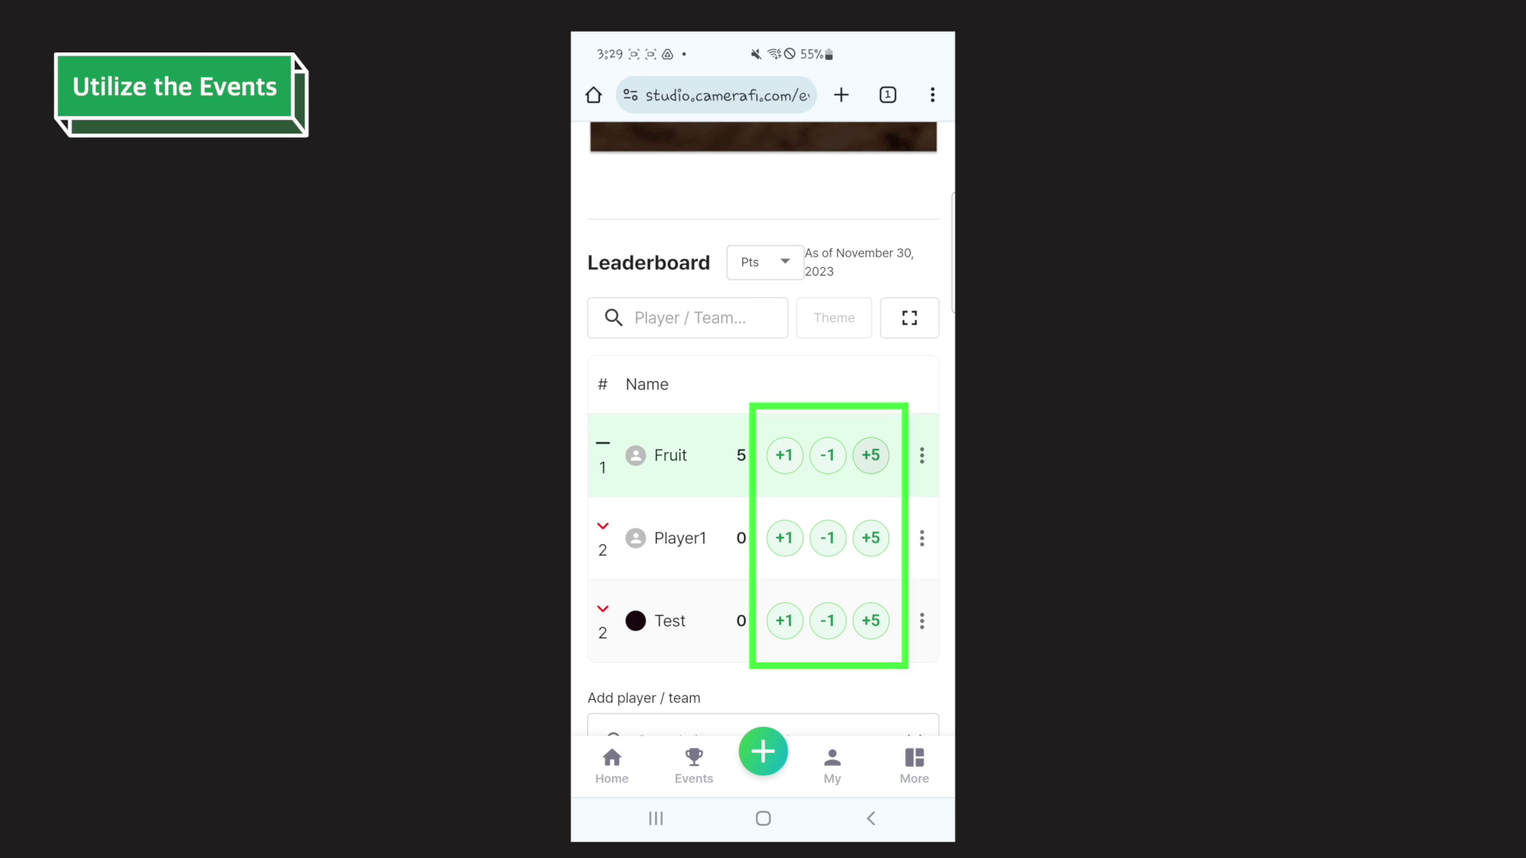
left_click(784, 537)
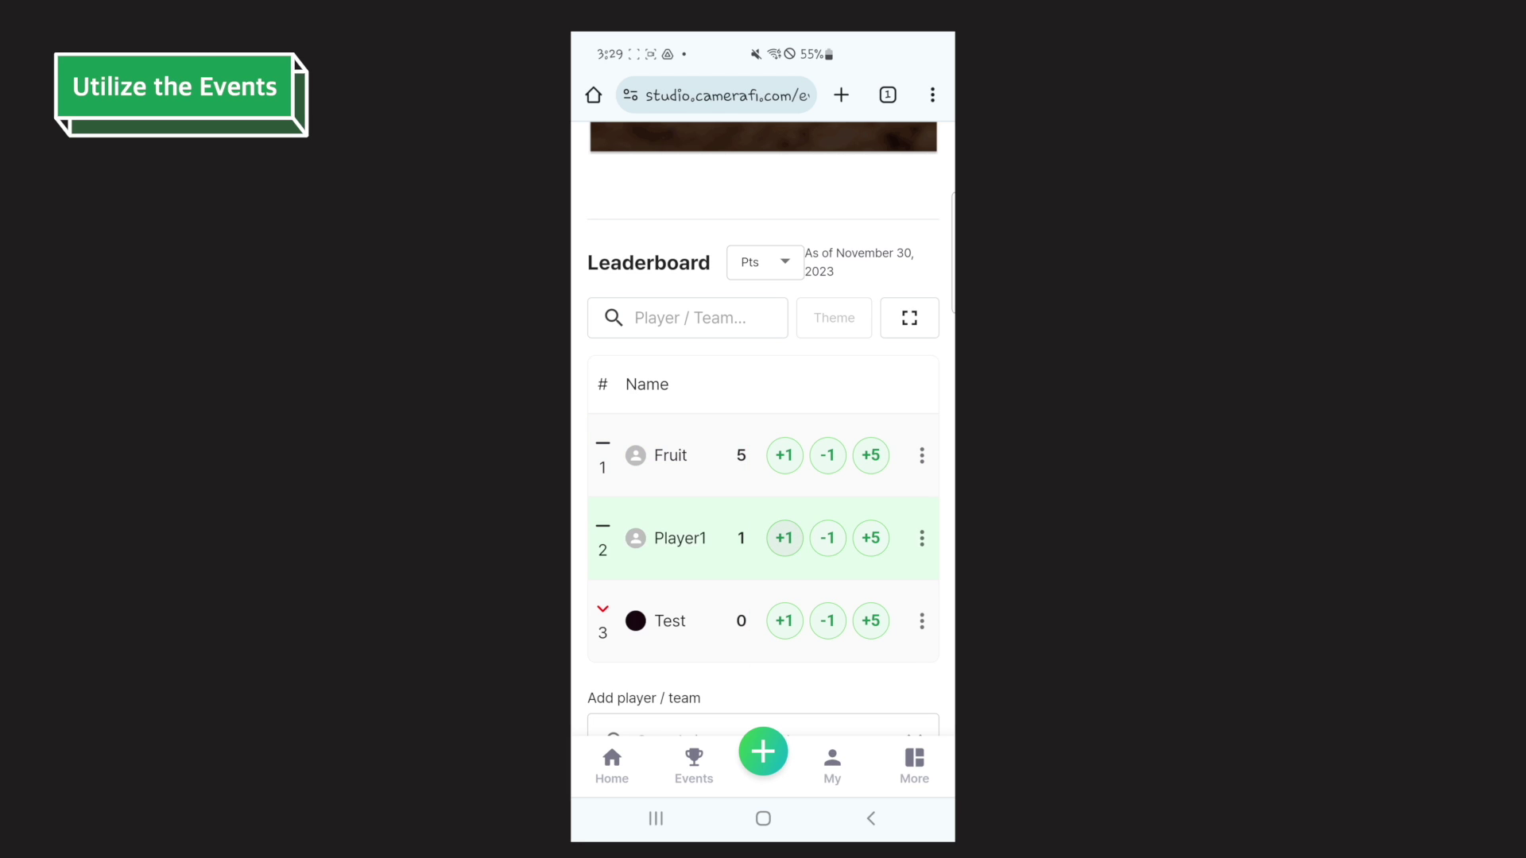
left_click(922, 621)
left_click(898, 679)
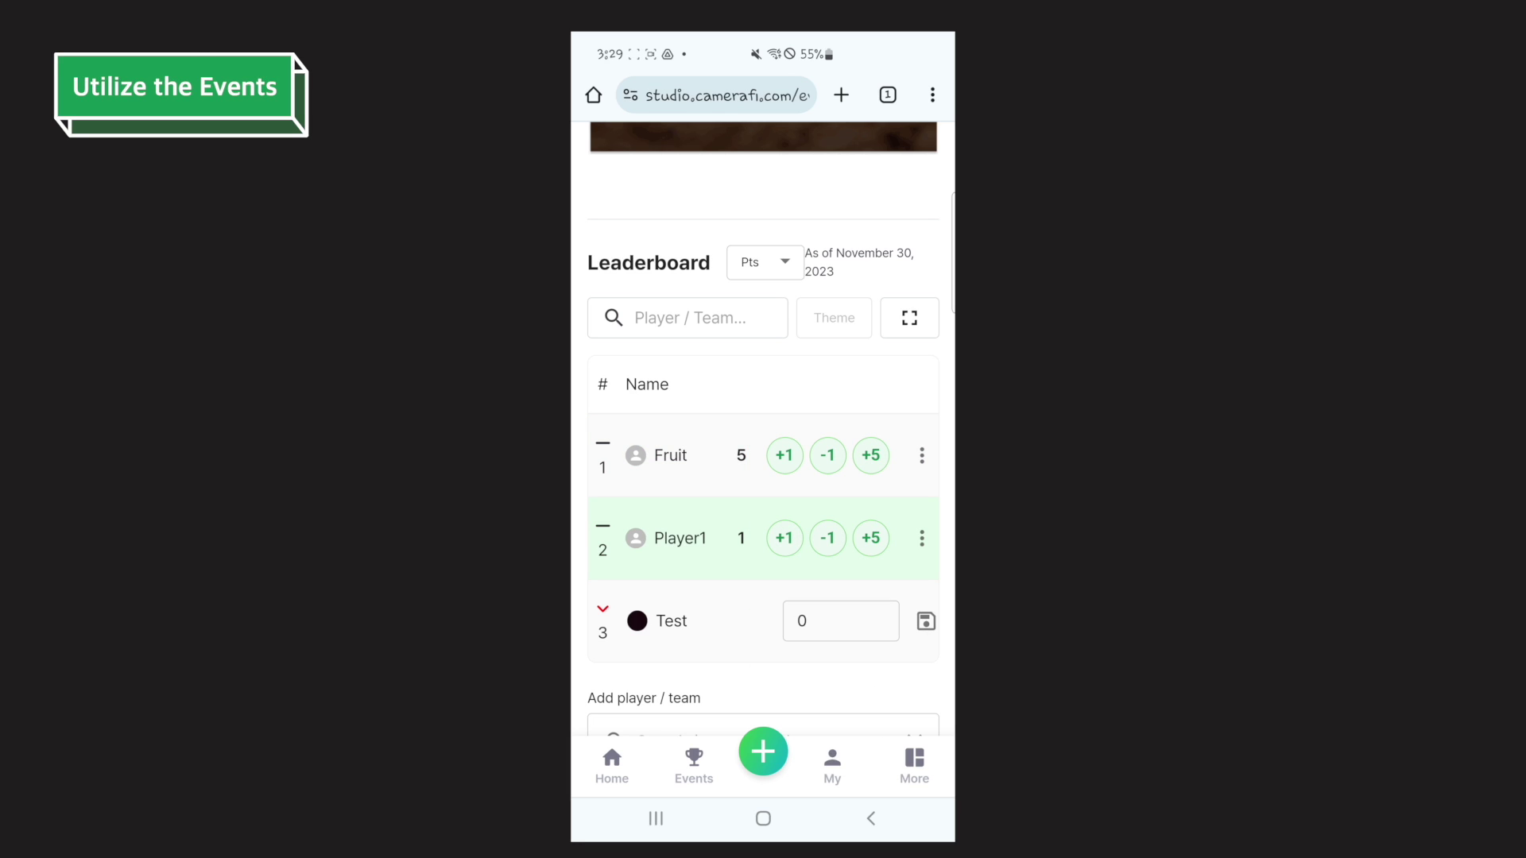
left_click(866, 625)
key("BackSpace")
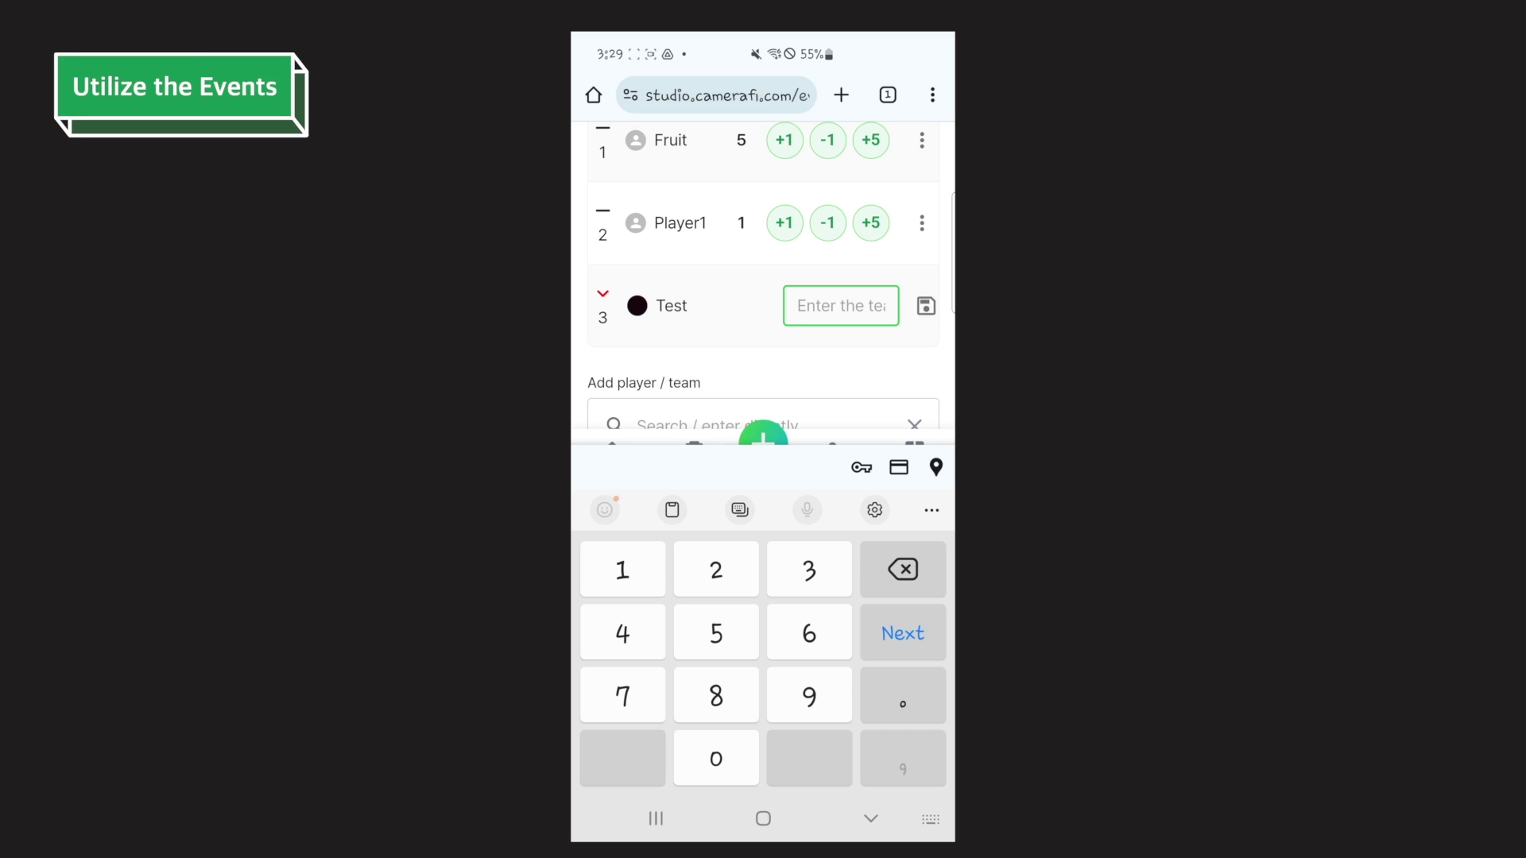
type("10")
left_click(925, 307)
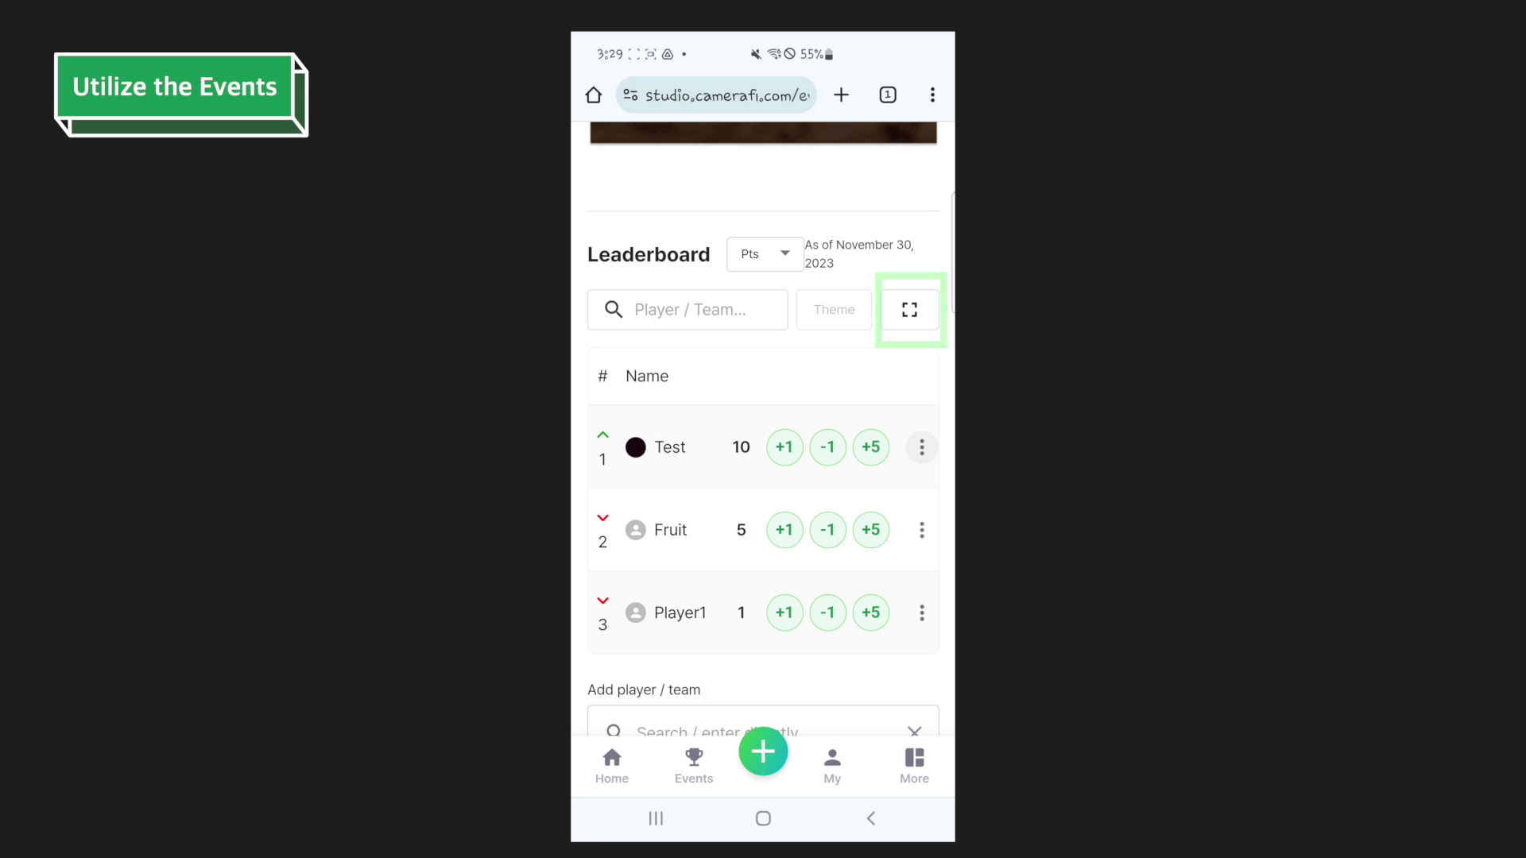
Open the full-screen leaderboard display page and select its web address
left_click(910, 310)
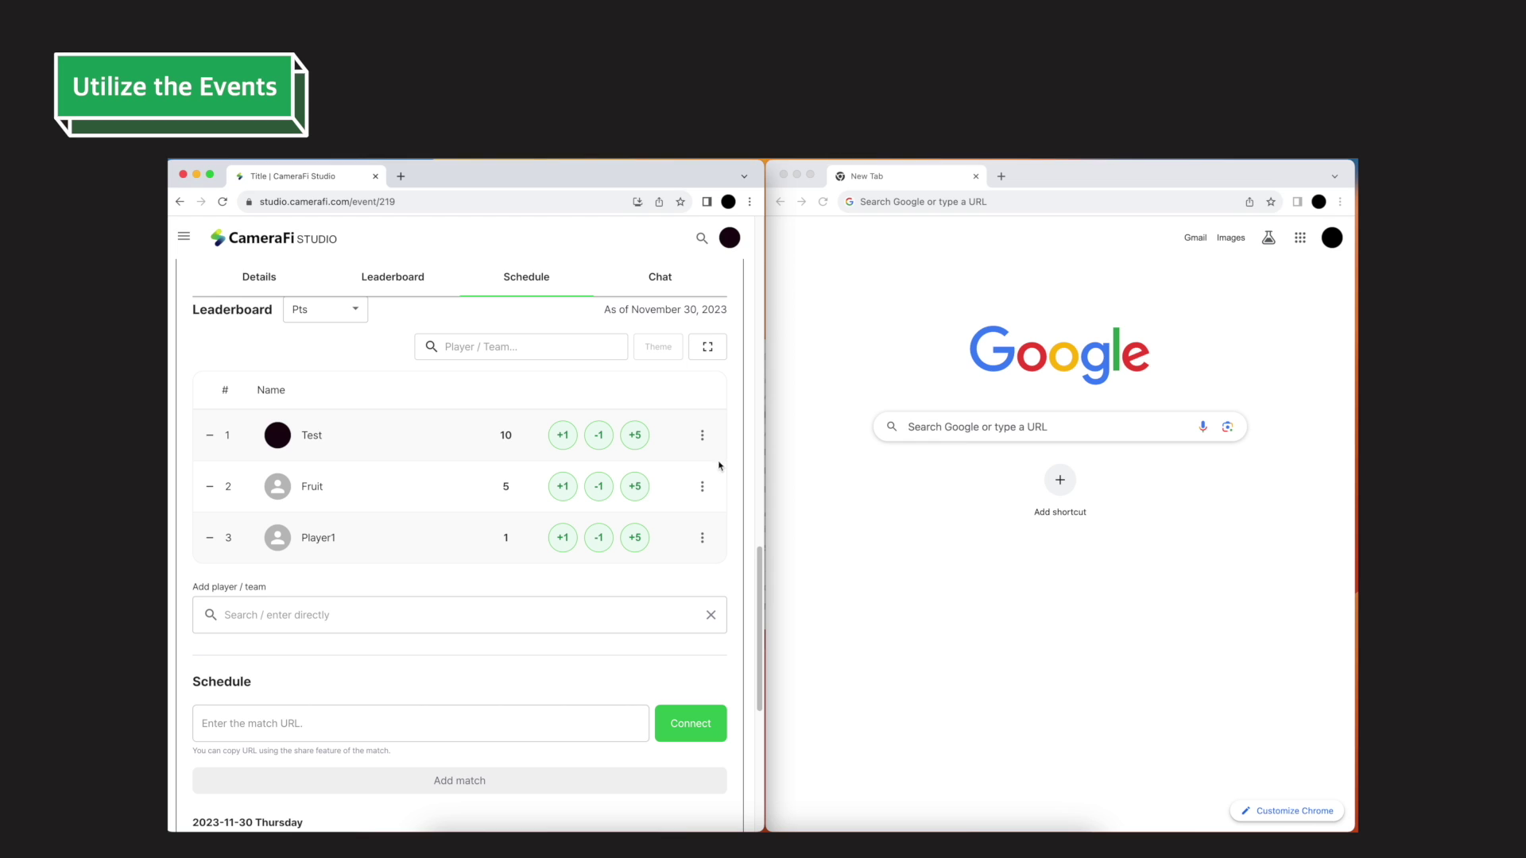
left_click(708, 346)
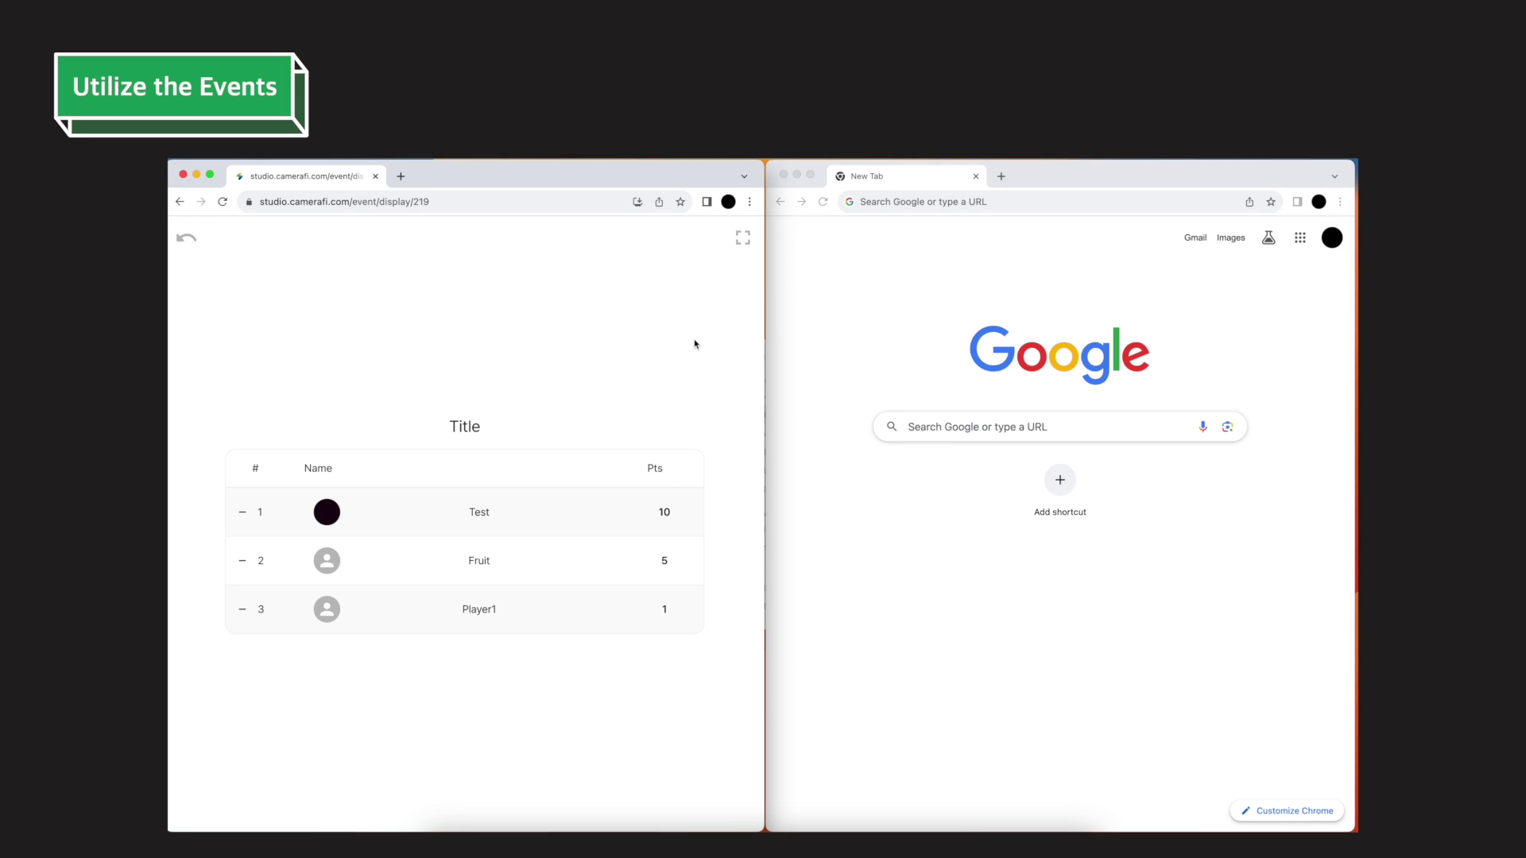
Copy the leaderboard display URL and load it in the second Chrome window
right_click(500, 210)
left_click(532, 317)
left_click(894, 202)
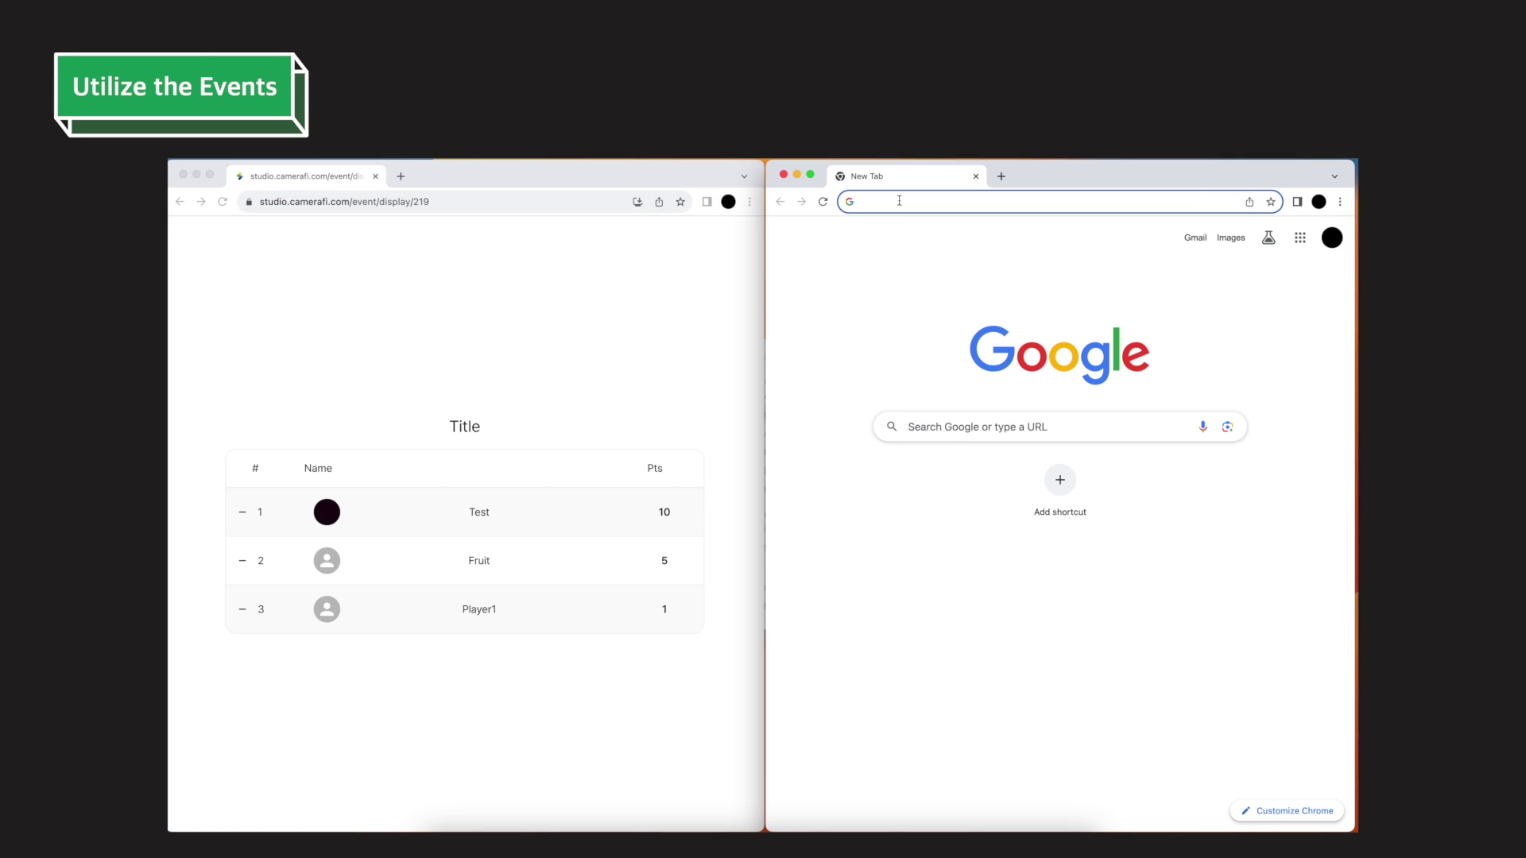
right_click(895, 201)
left_click(913, 283)
key("Return")
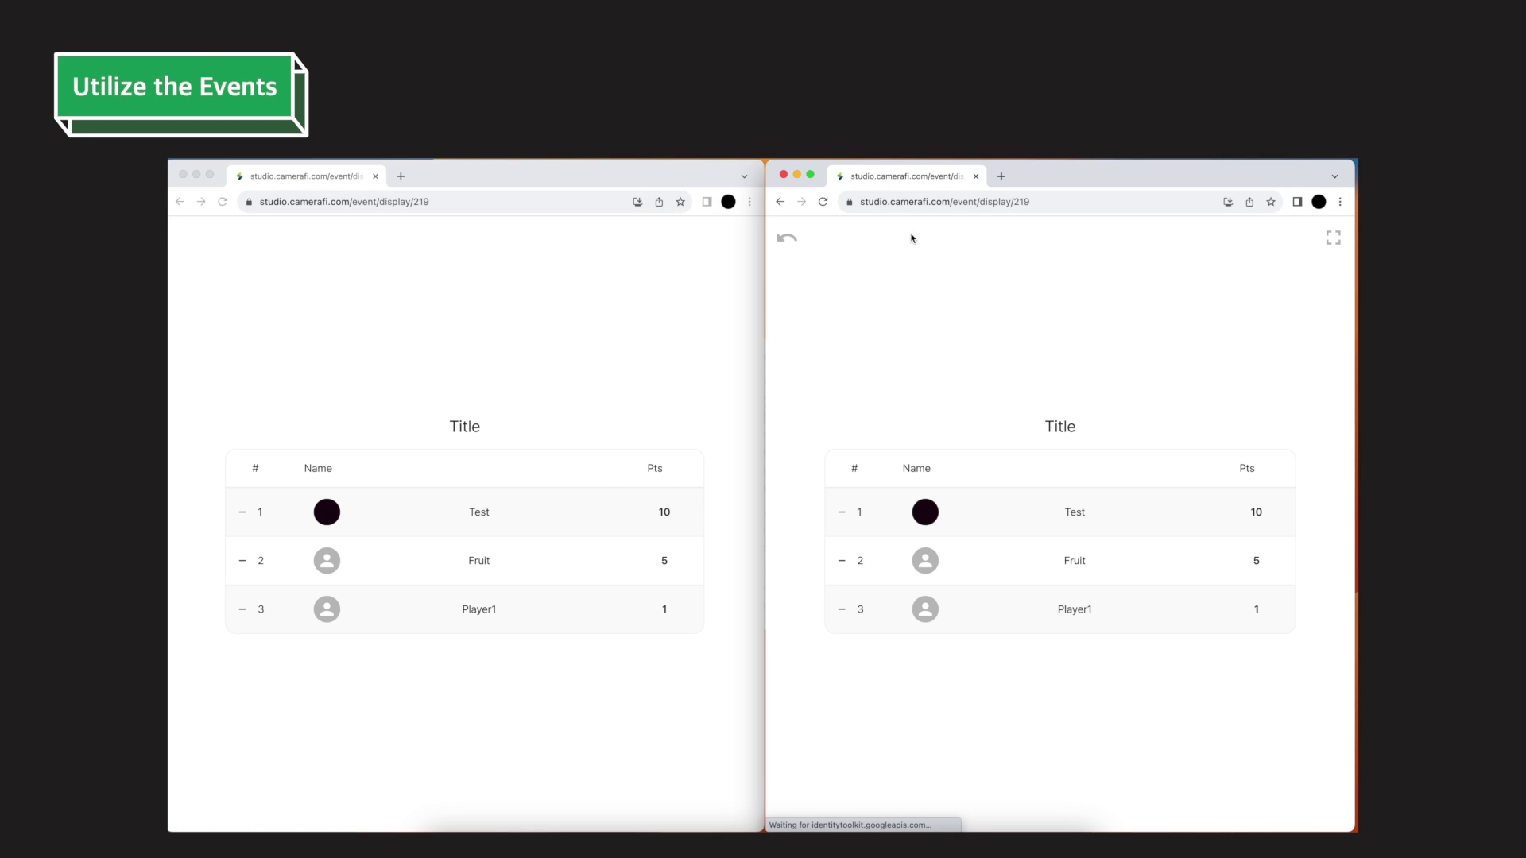
Add five-point increments so Test reaches 20 points and Fruit reaches 15
left_click(637, 437)
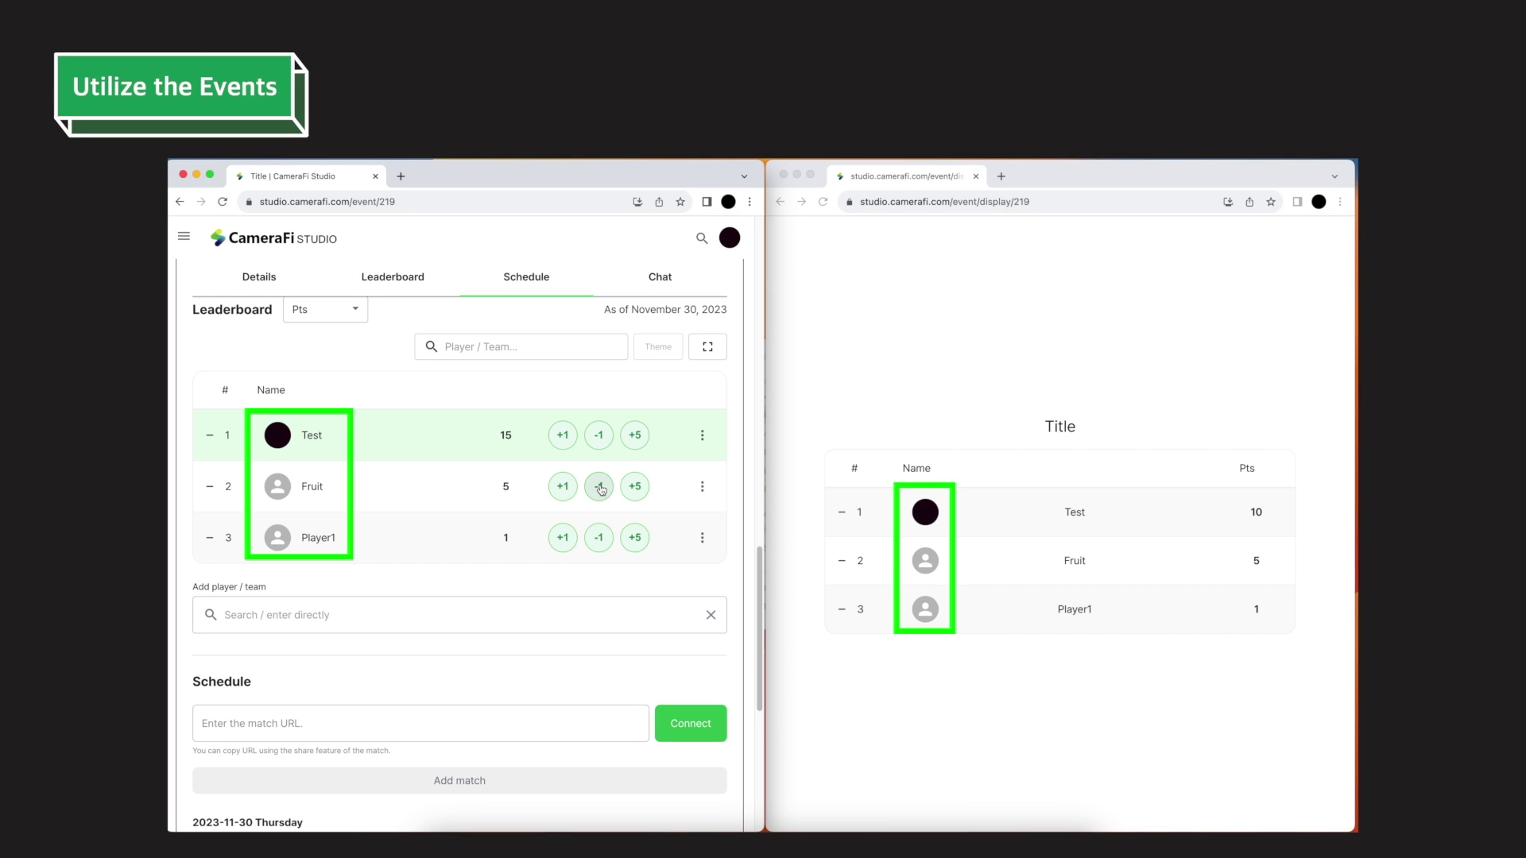
left_click(626, 491)
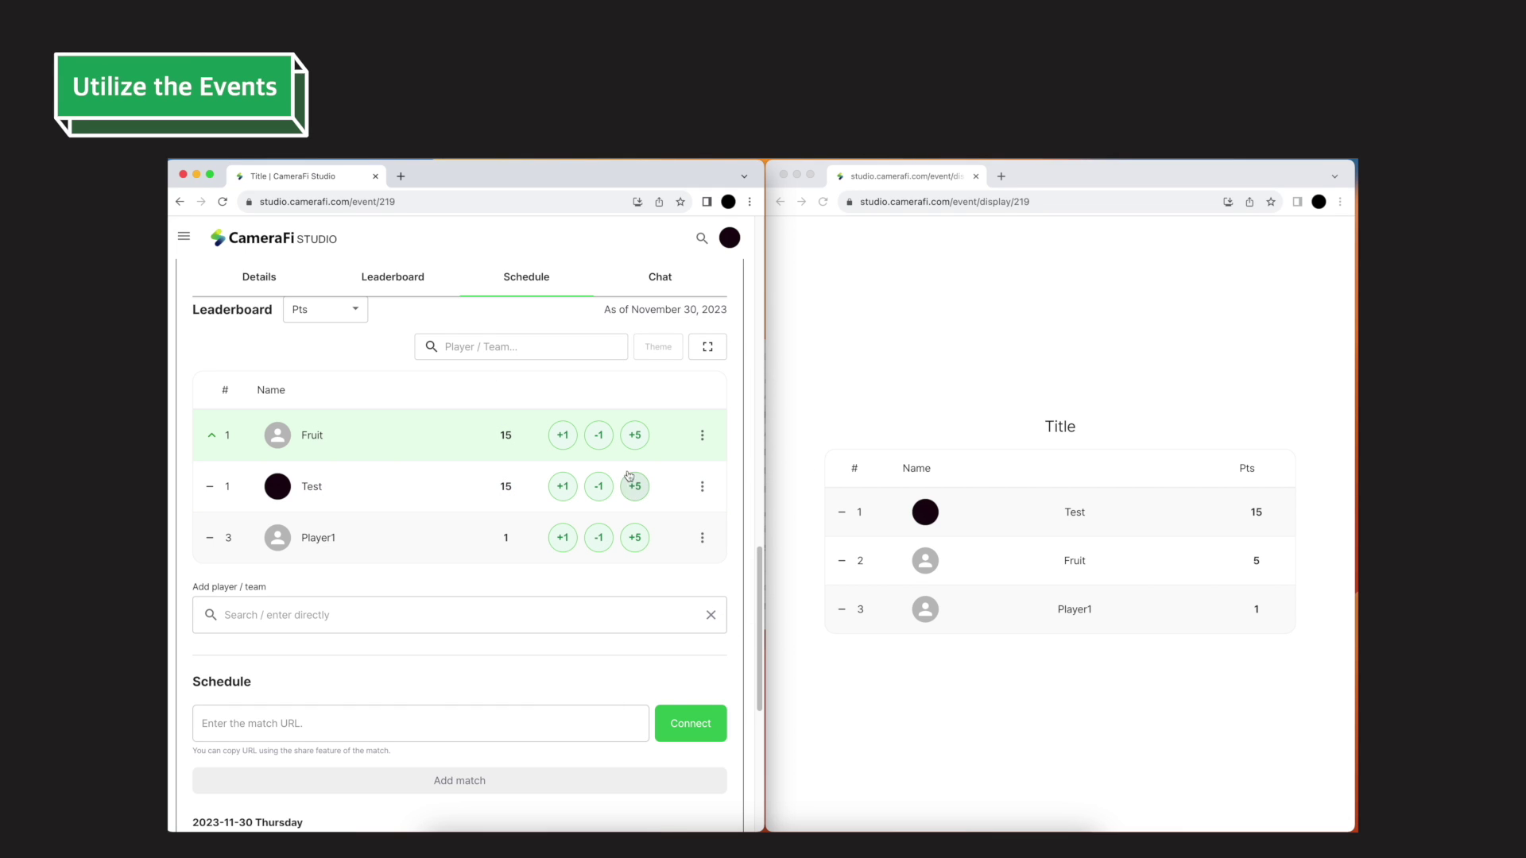
left_click(633, 437)
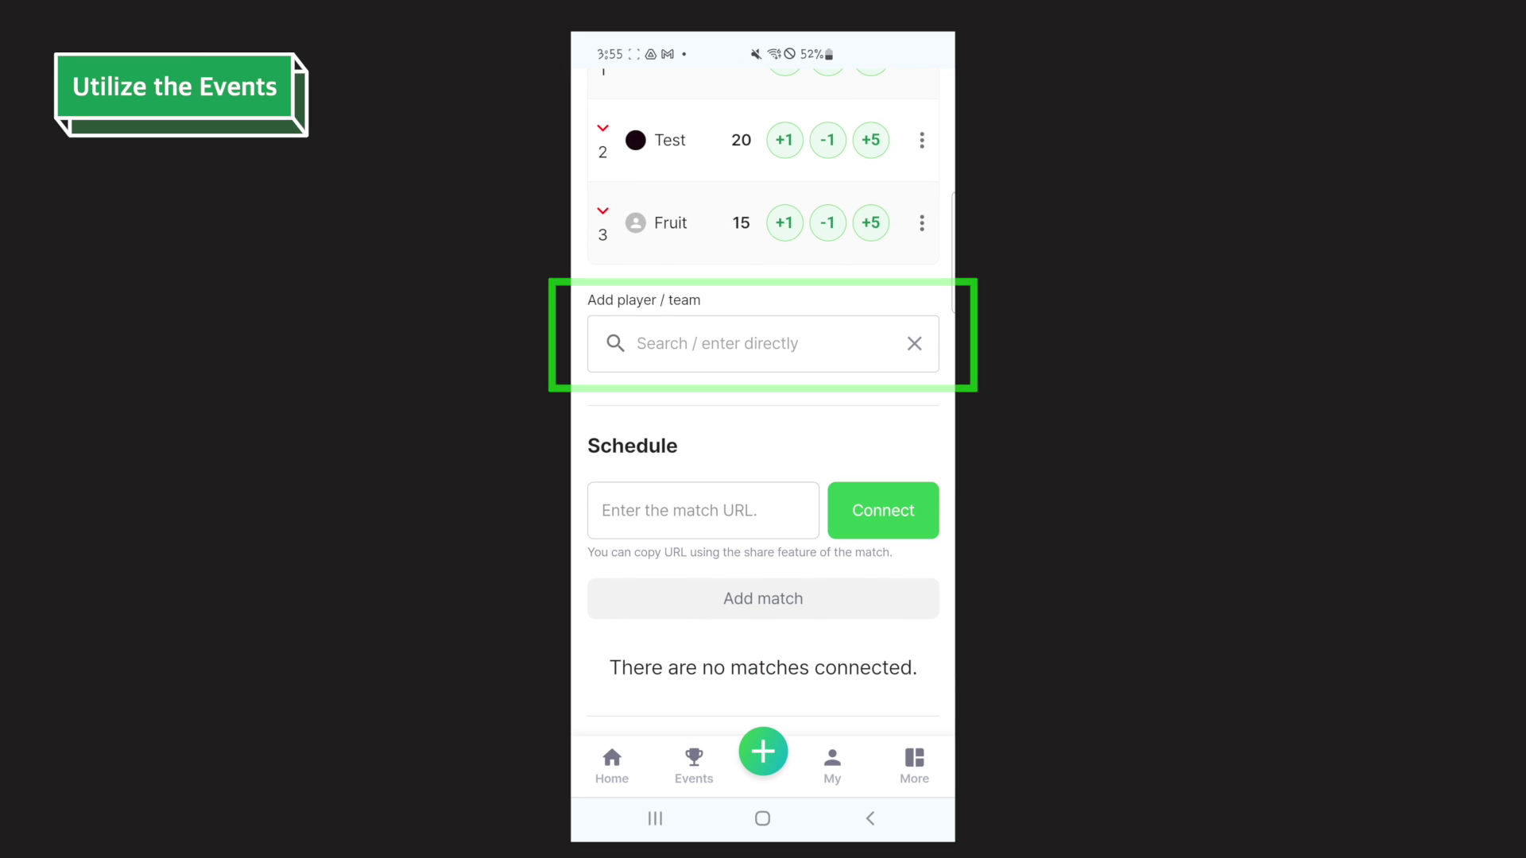
Search the Add player / team field for a player by name
left_click(810, 347)
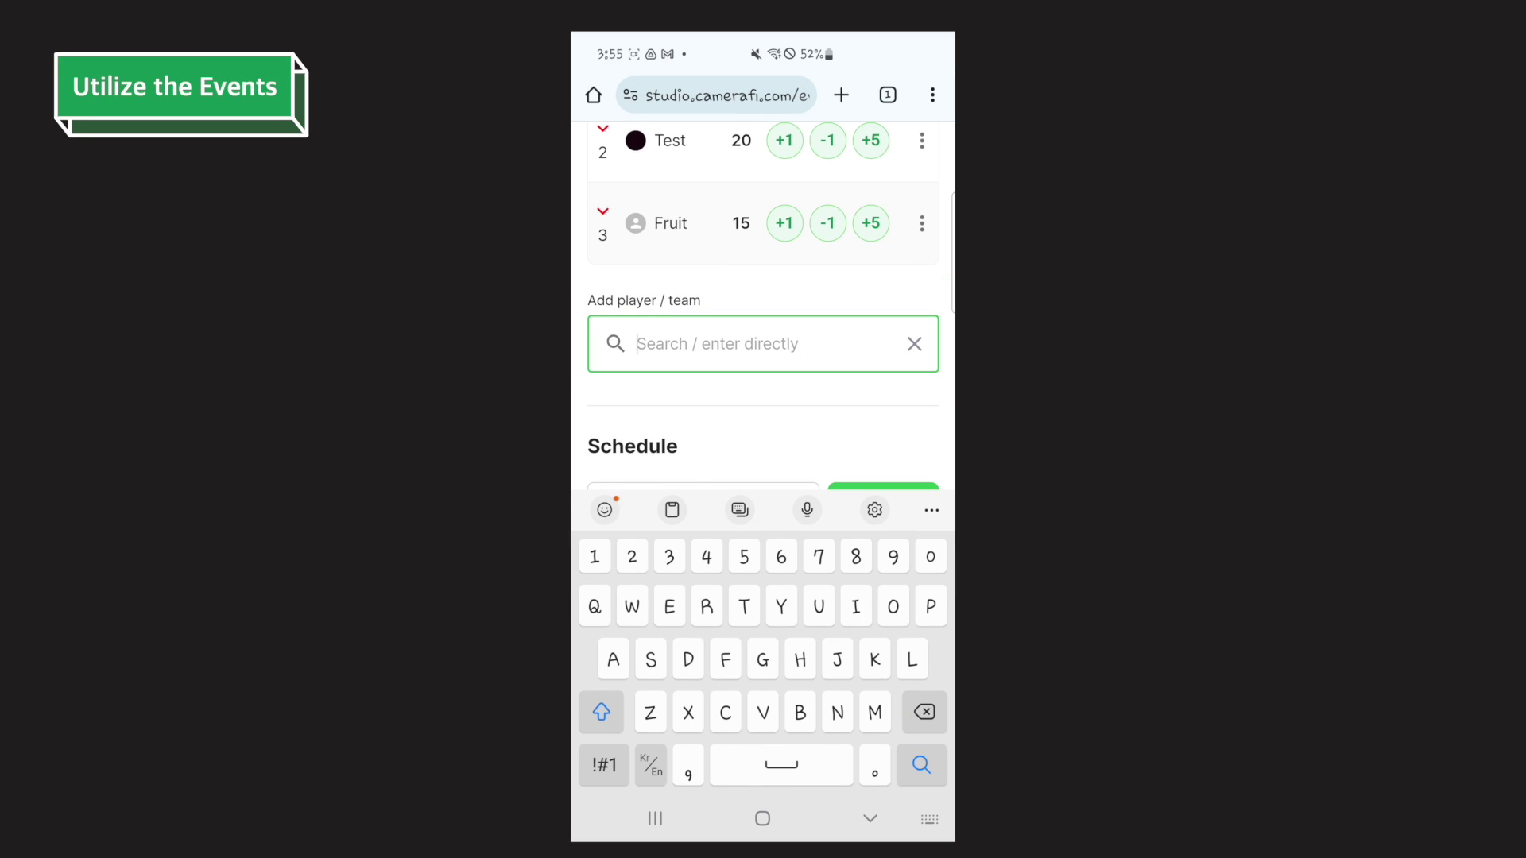
type("Jj")
scroll(859, 376, "down", 5)
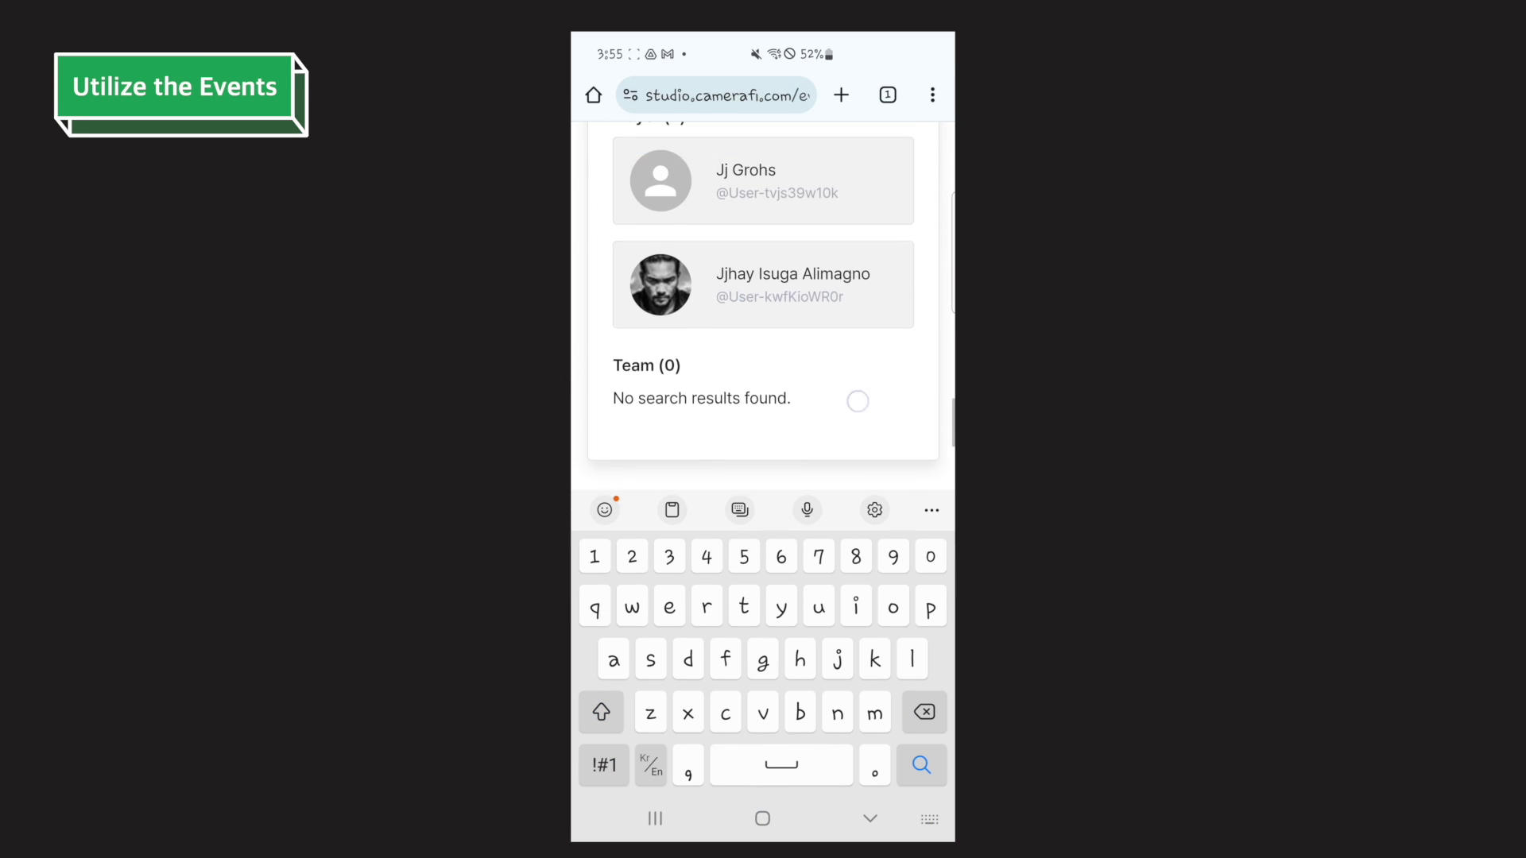
scroll(856, 399, "up", 3)
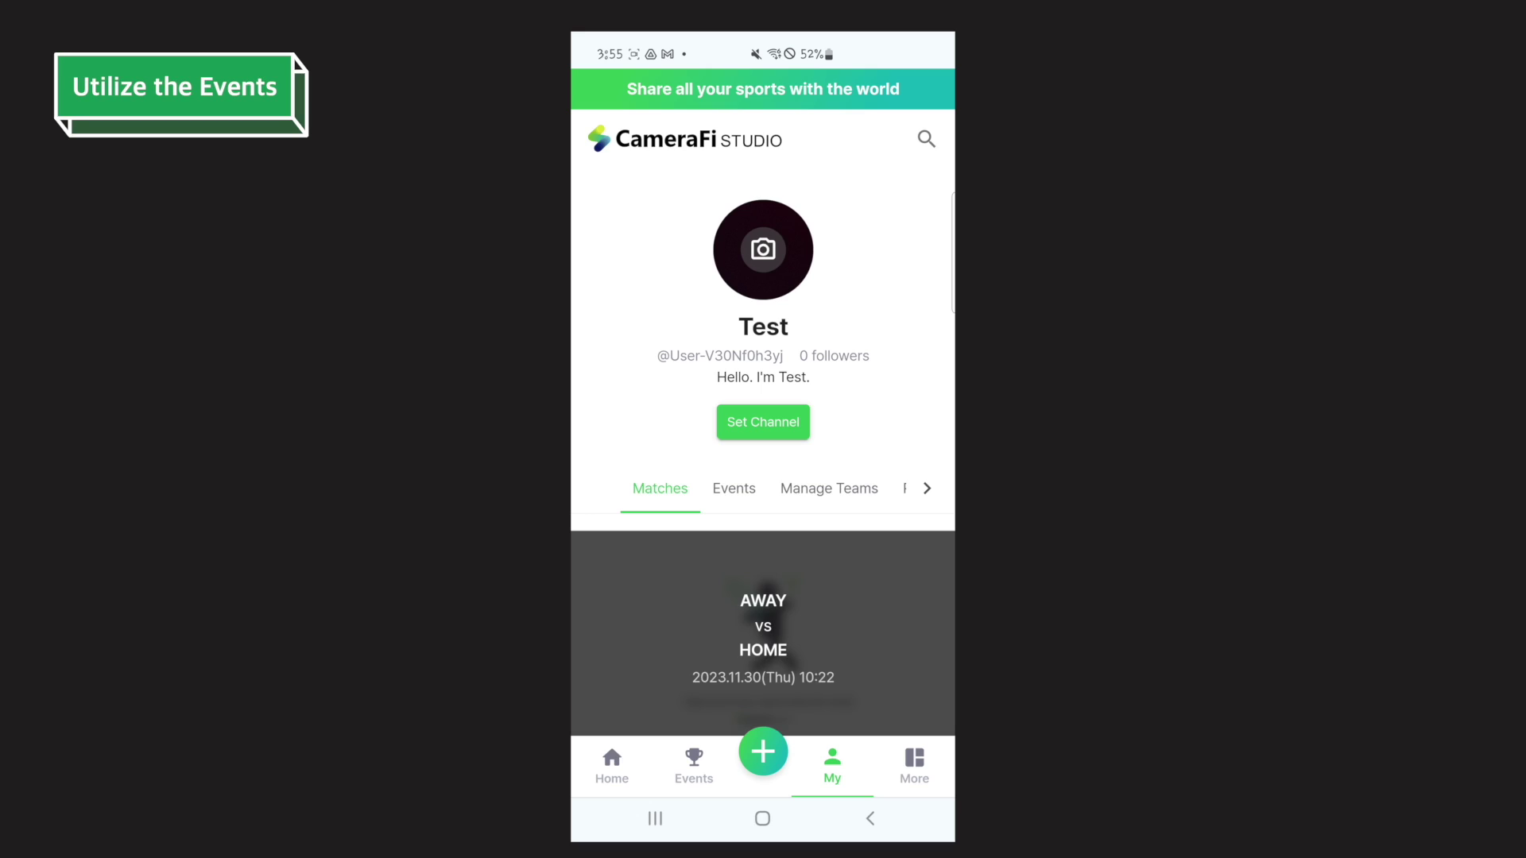
scroll(763, 477, "down", 2)
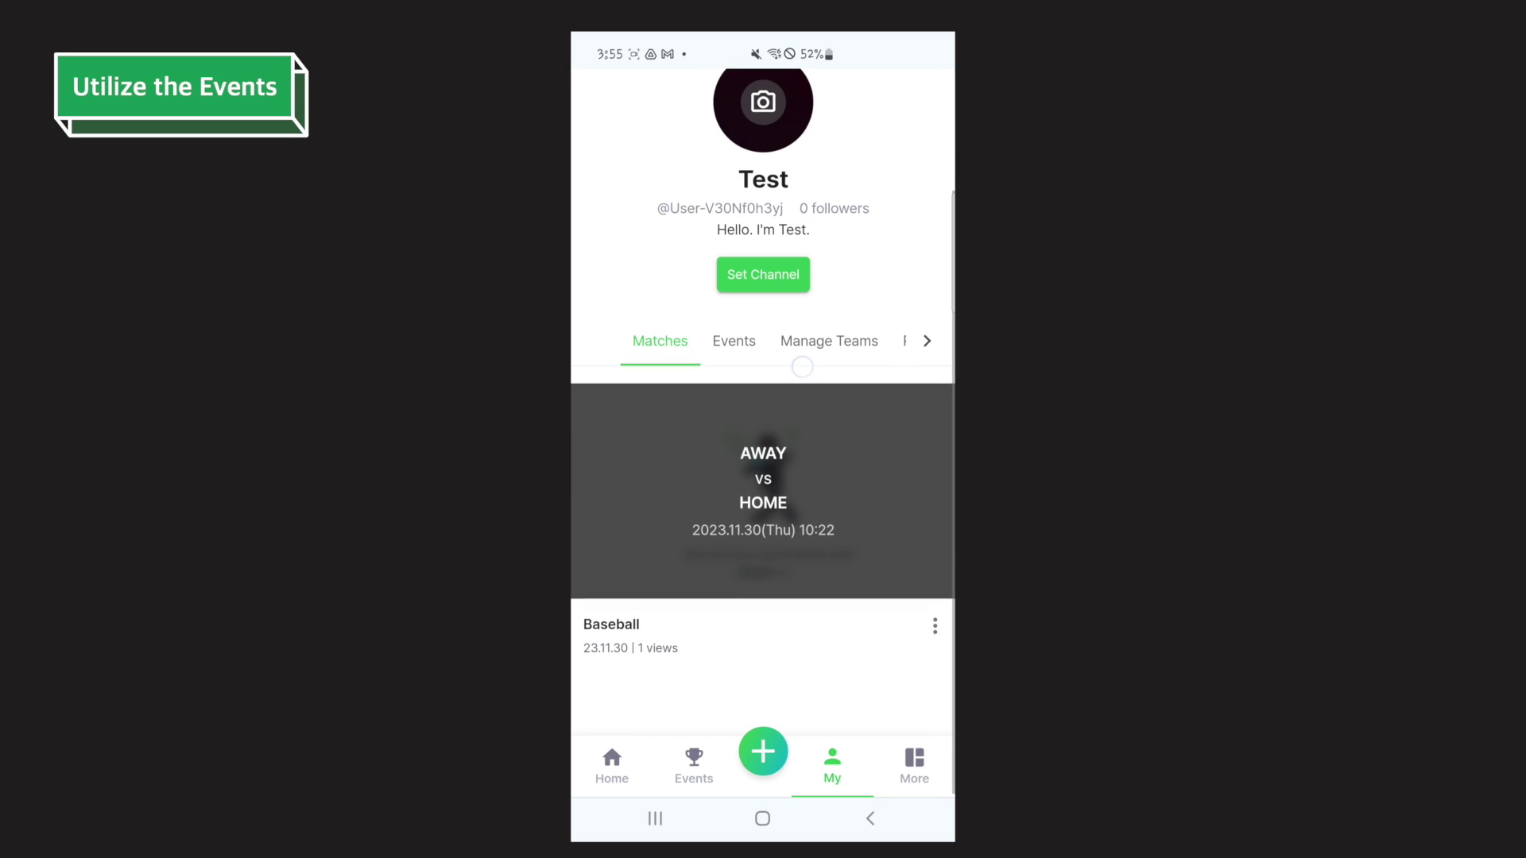
Copy the share link of the 2023-11-30 Baseball match
left_click(933, 624)
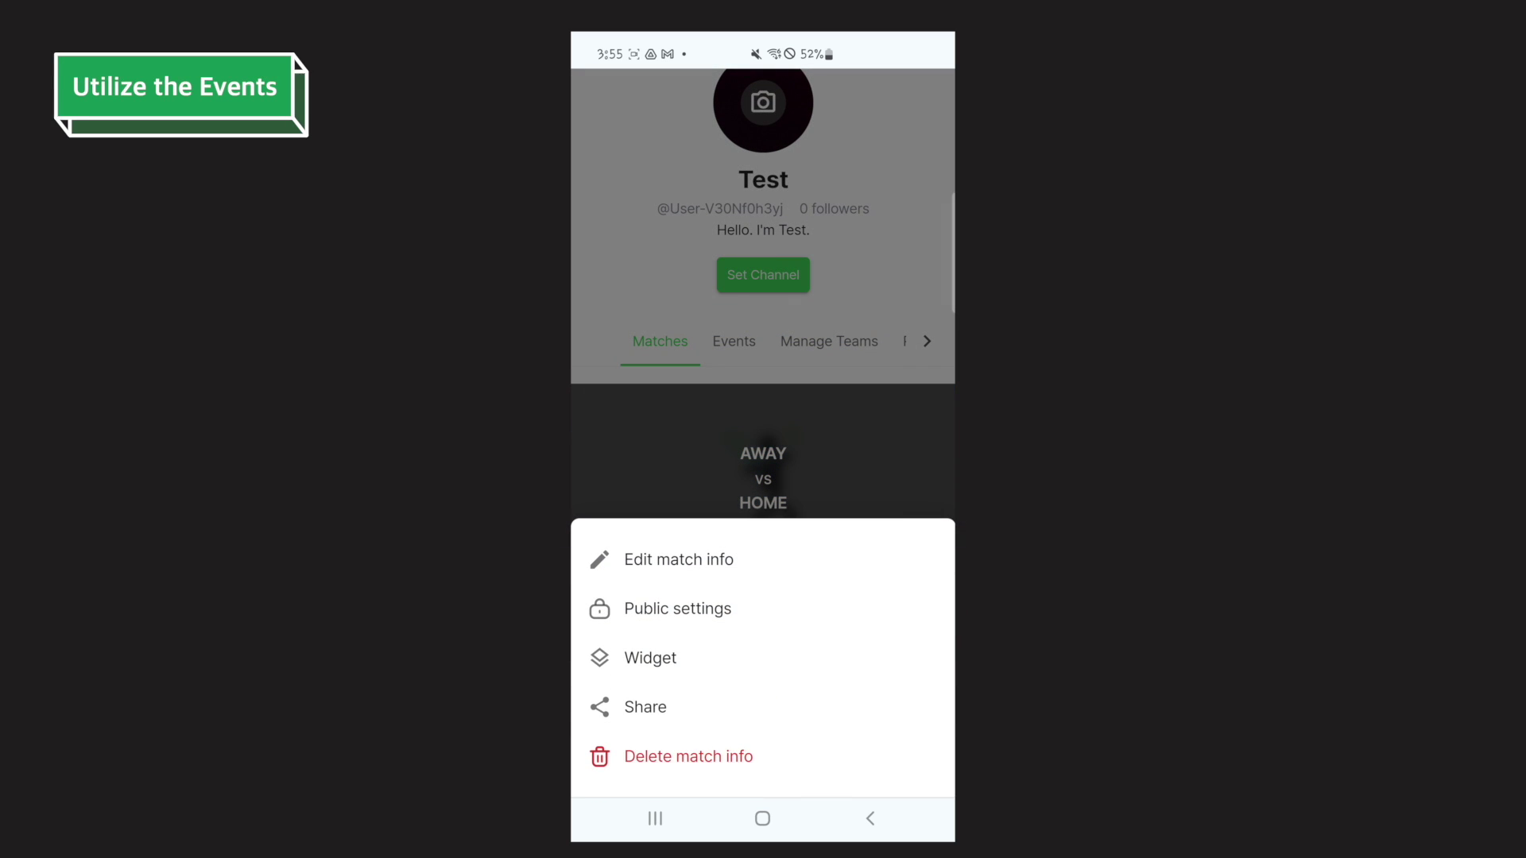
left_click(653, 711)
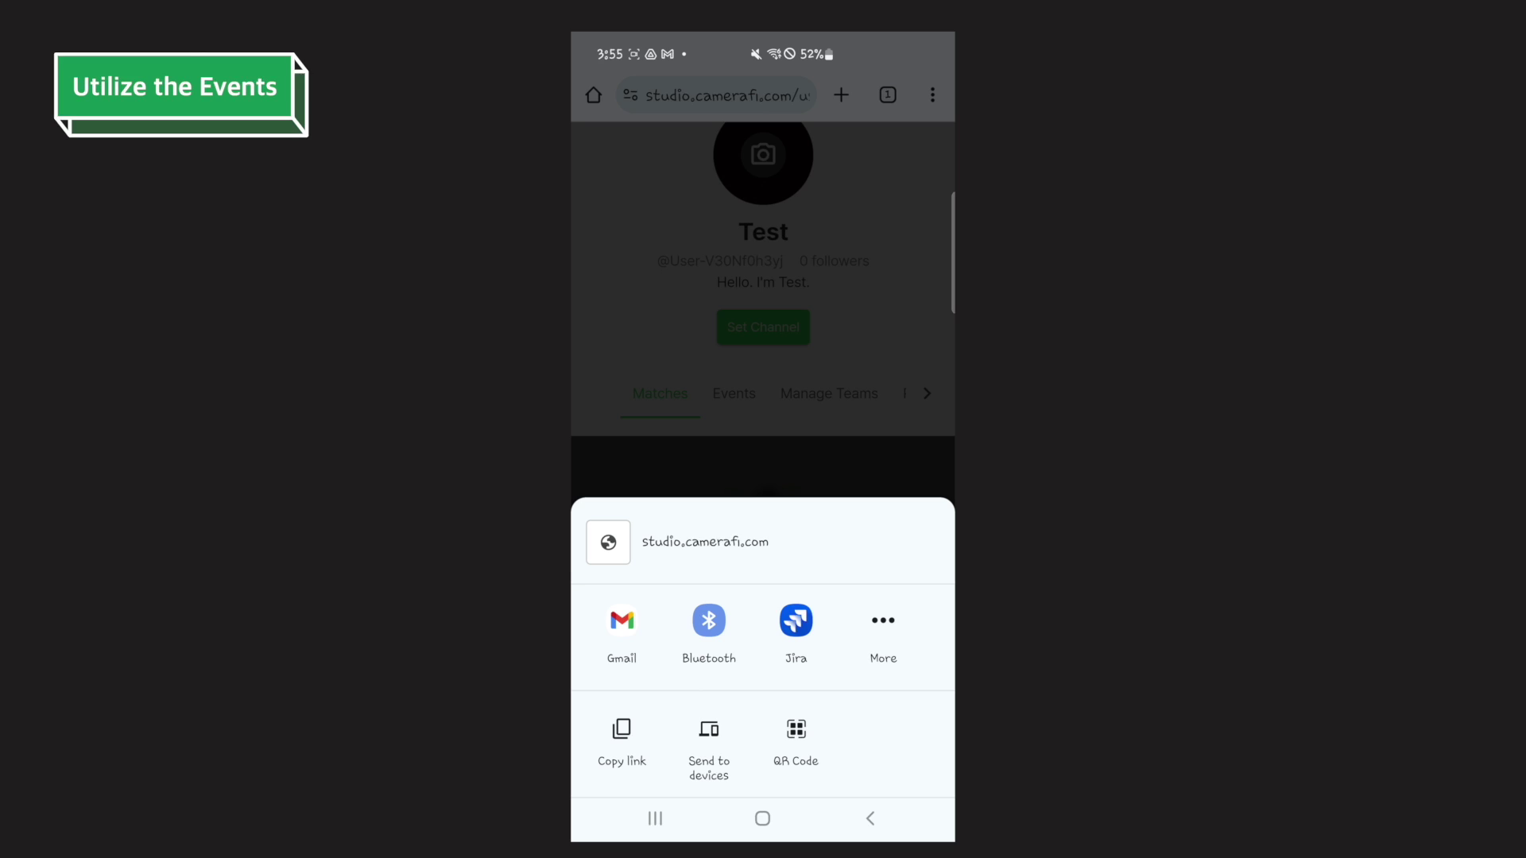
left_click(622, 737)
Paste the match link into the Title event's Schedule and connect it
left_click(734, 393)
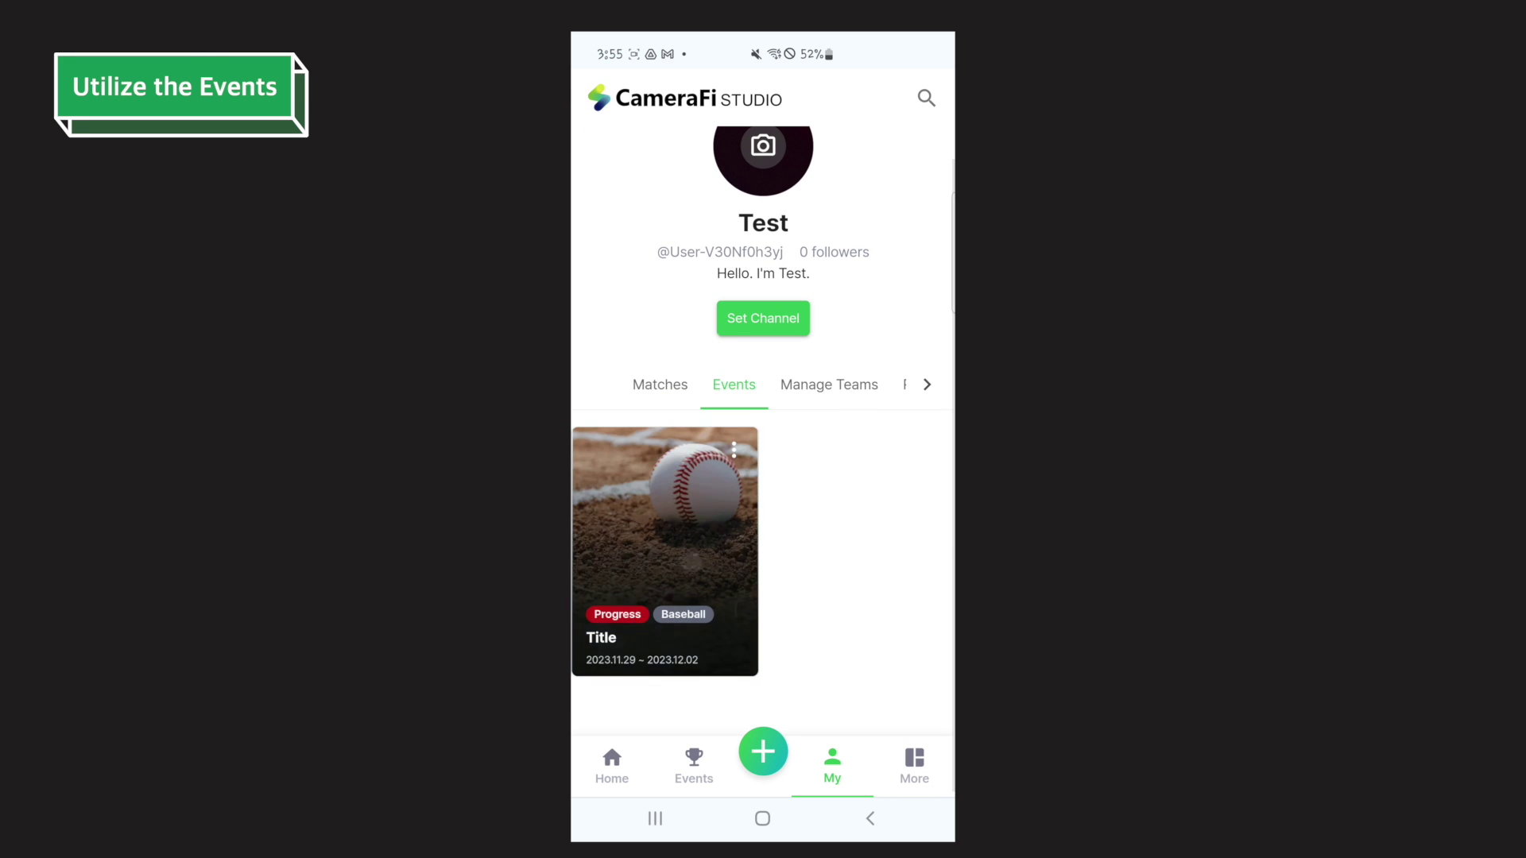
left_click(665, 537)
scroll(764, 418, "down", 10)
left_click(703, 326)
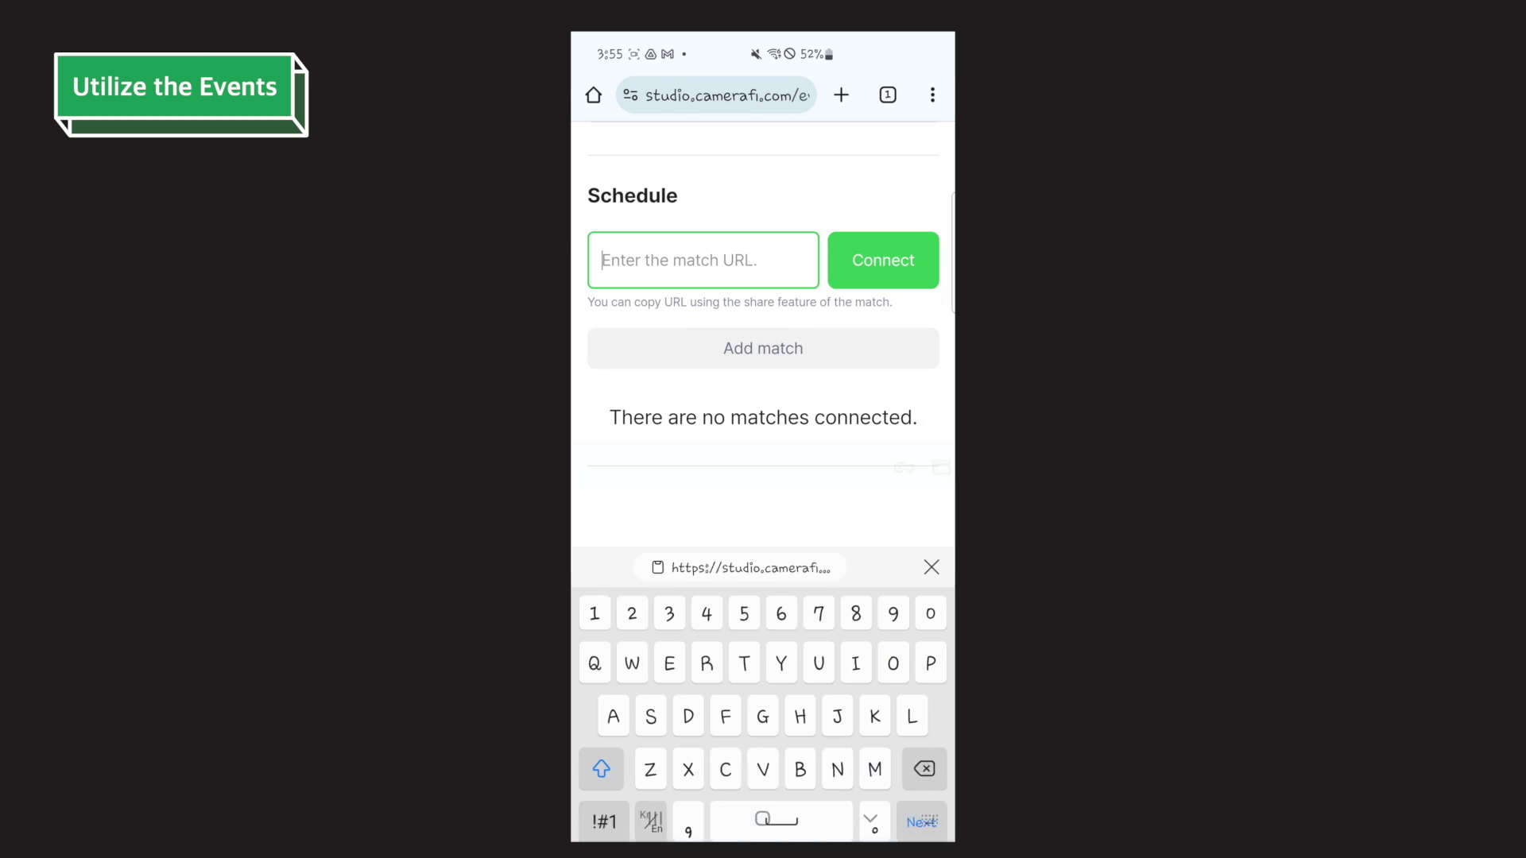
left_click(622, 230)
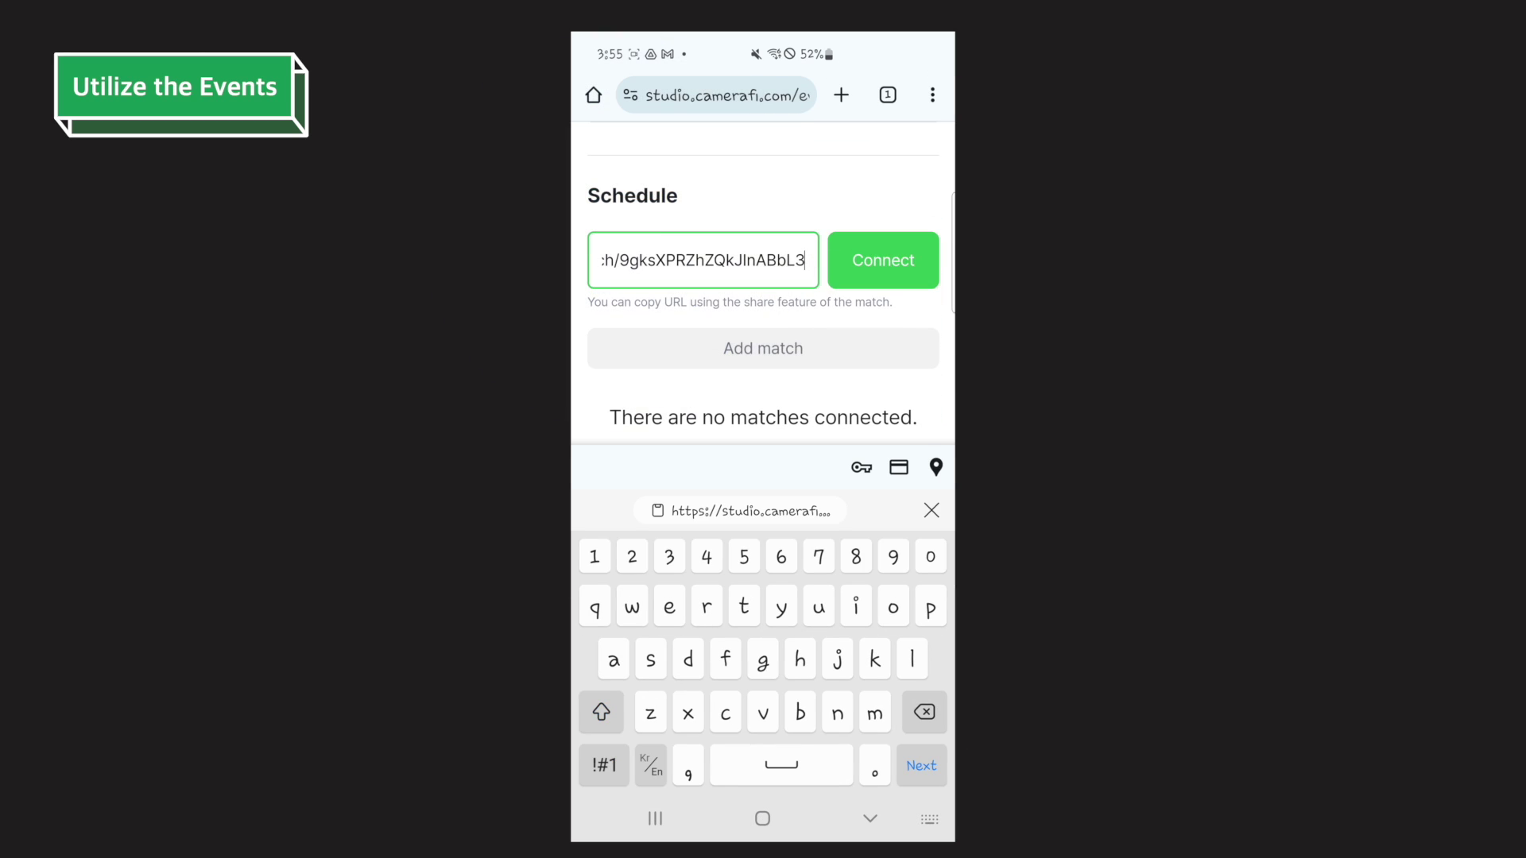
left_click(884, 260)
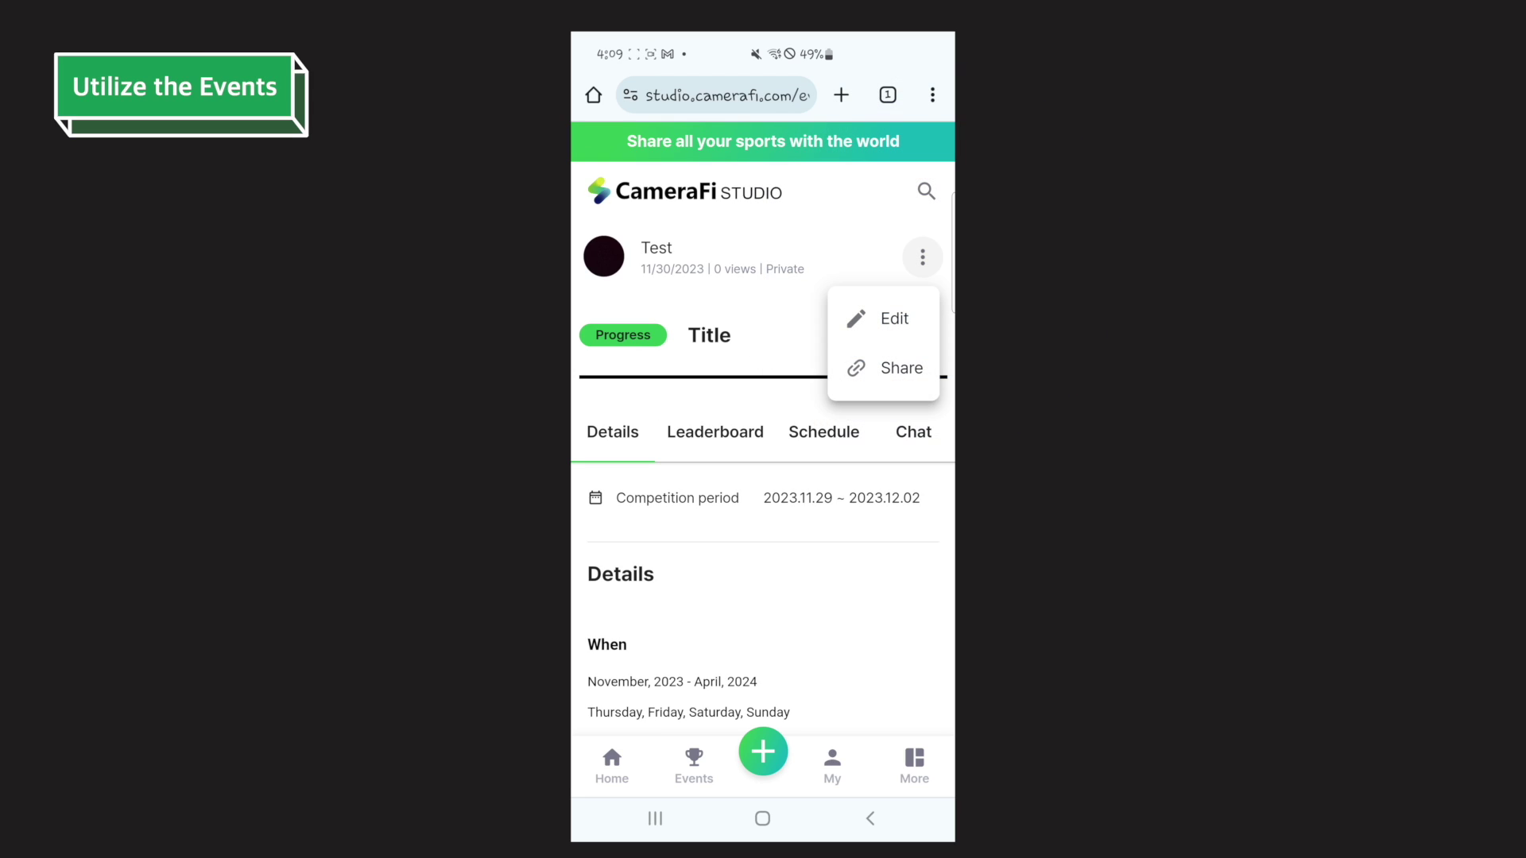
Copy the Title event's share link
left_click(901, 367)
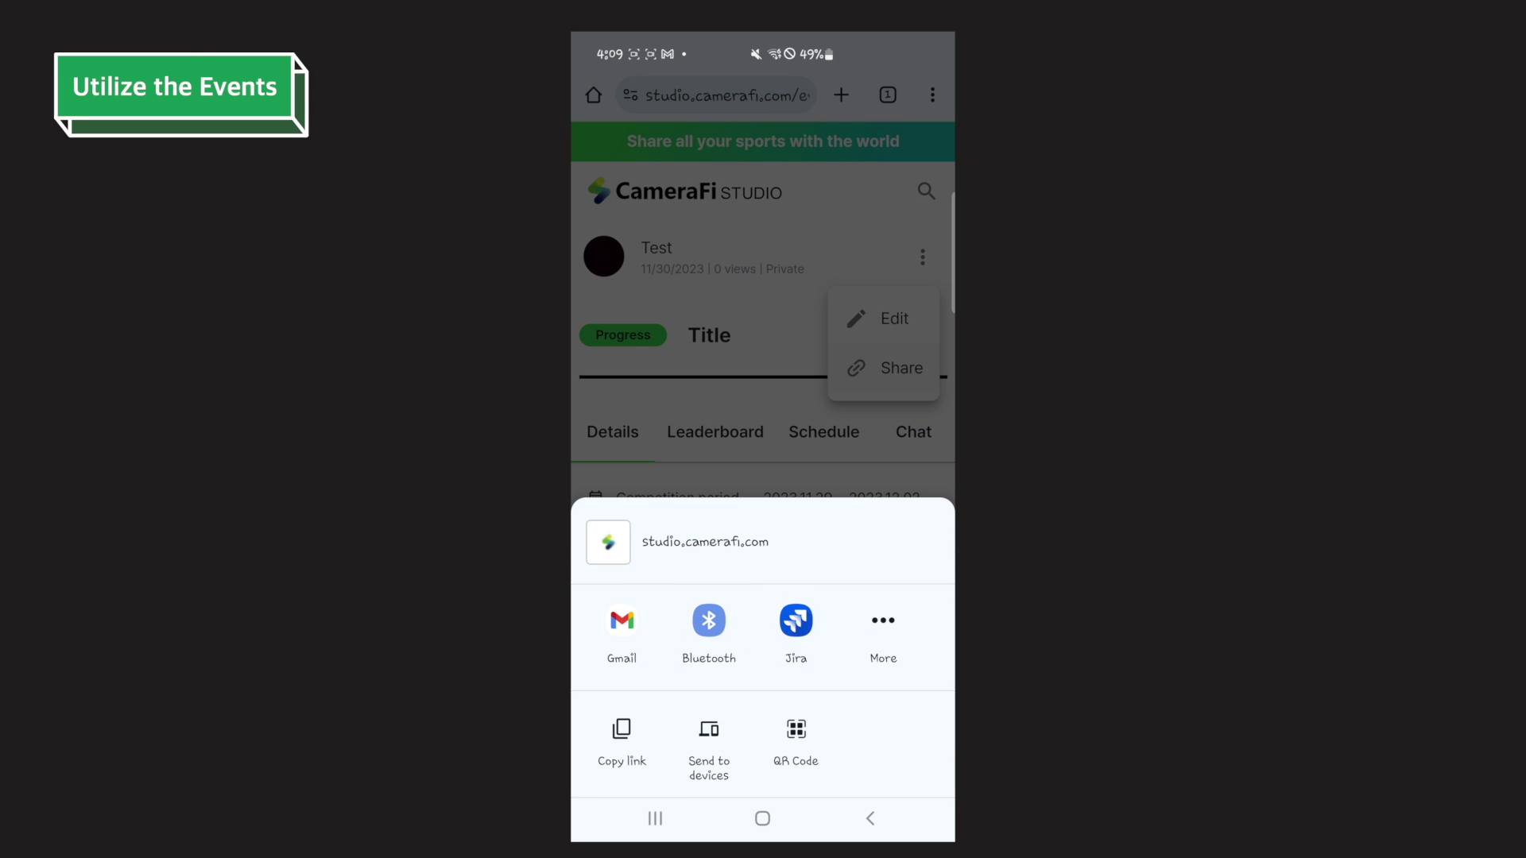
left_click(622, 739)
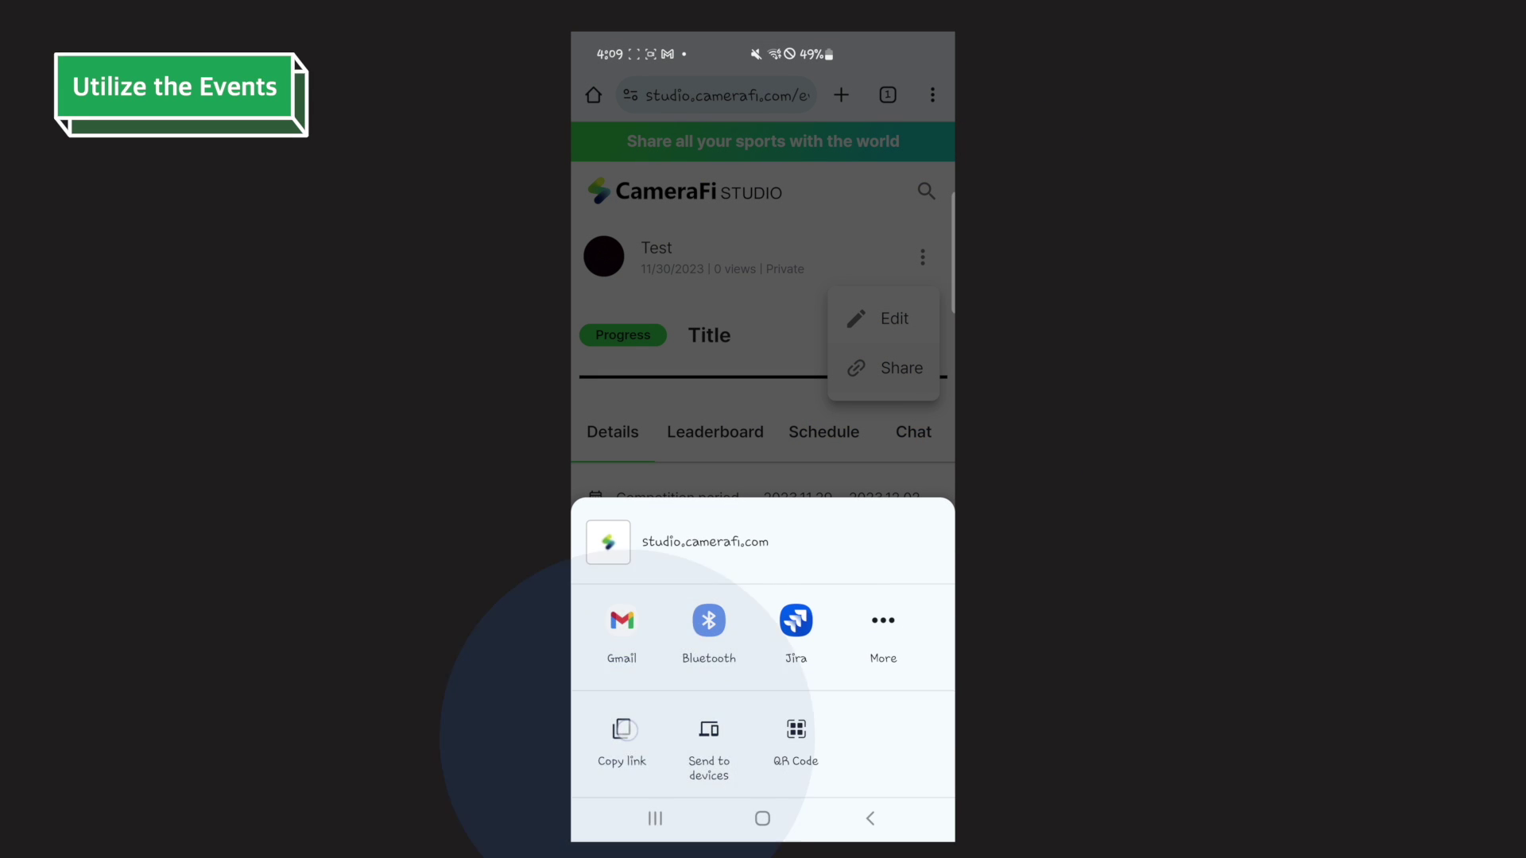
left_click(866, 607)
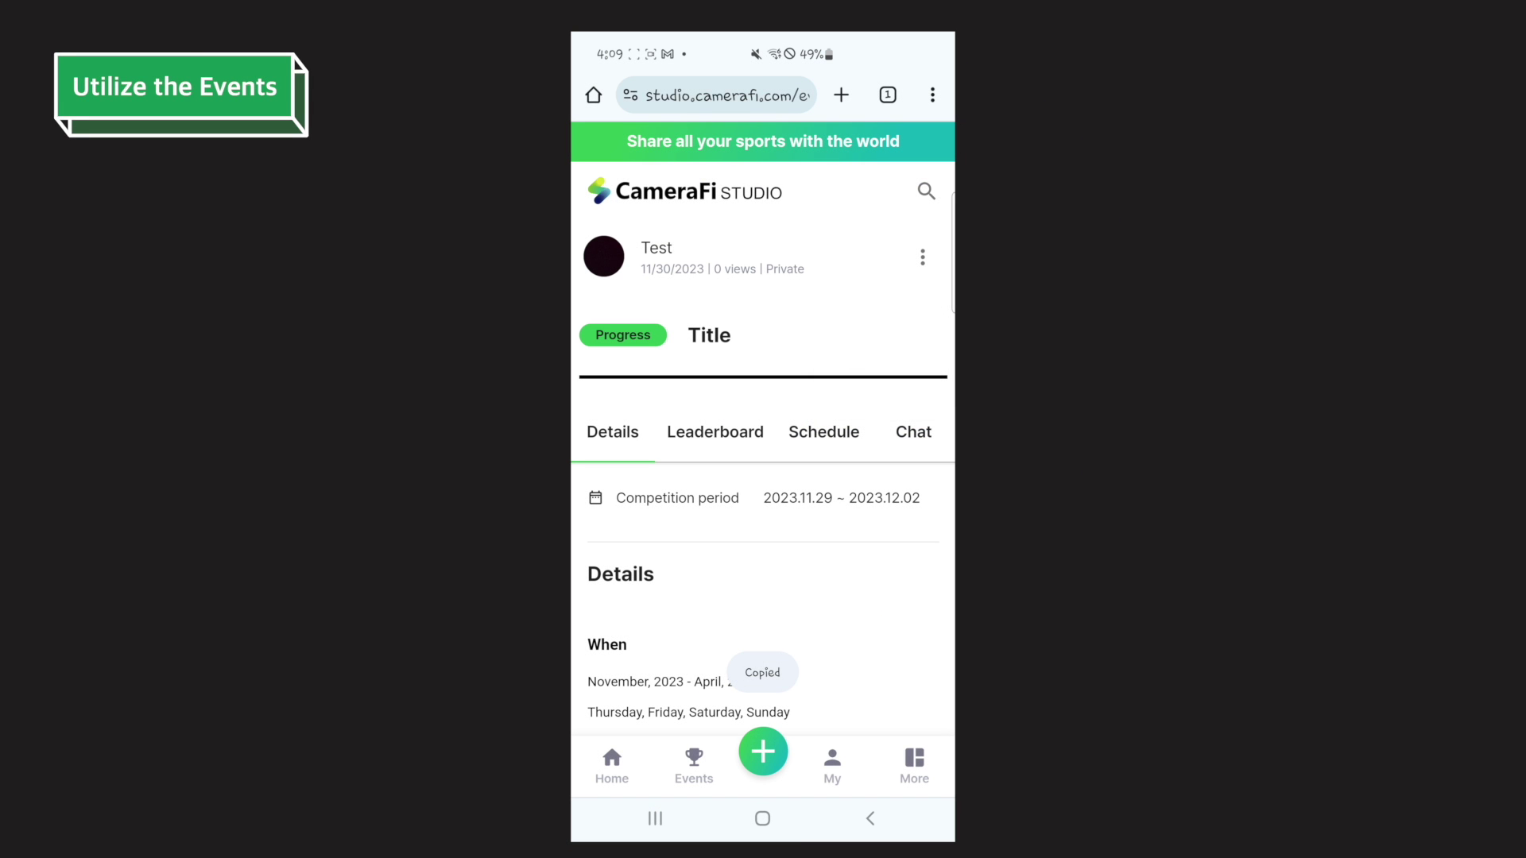
Create the scoreboard match Baseball 2 connected to the Title event via the pasted link
left_click(763, 751)
left_click(685, 662)
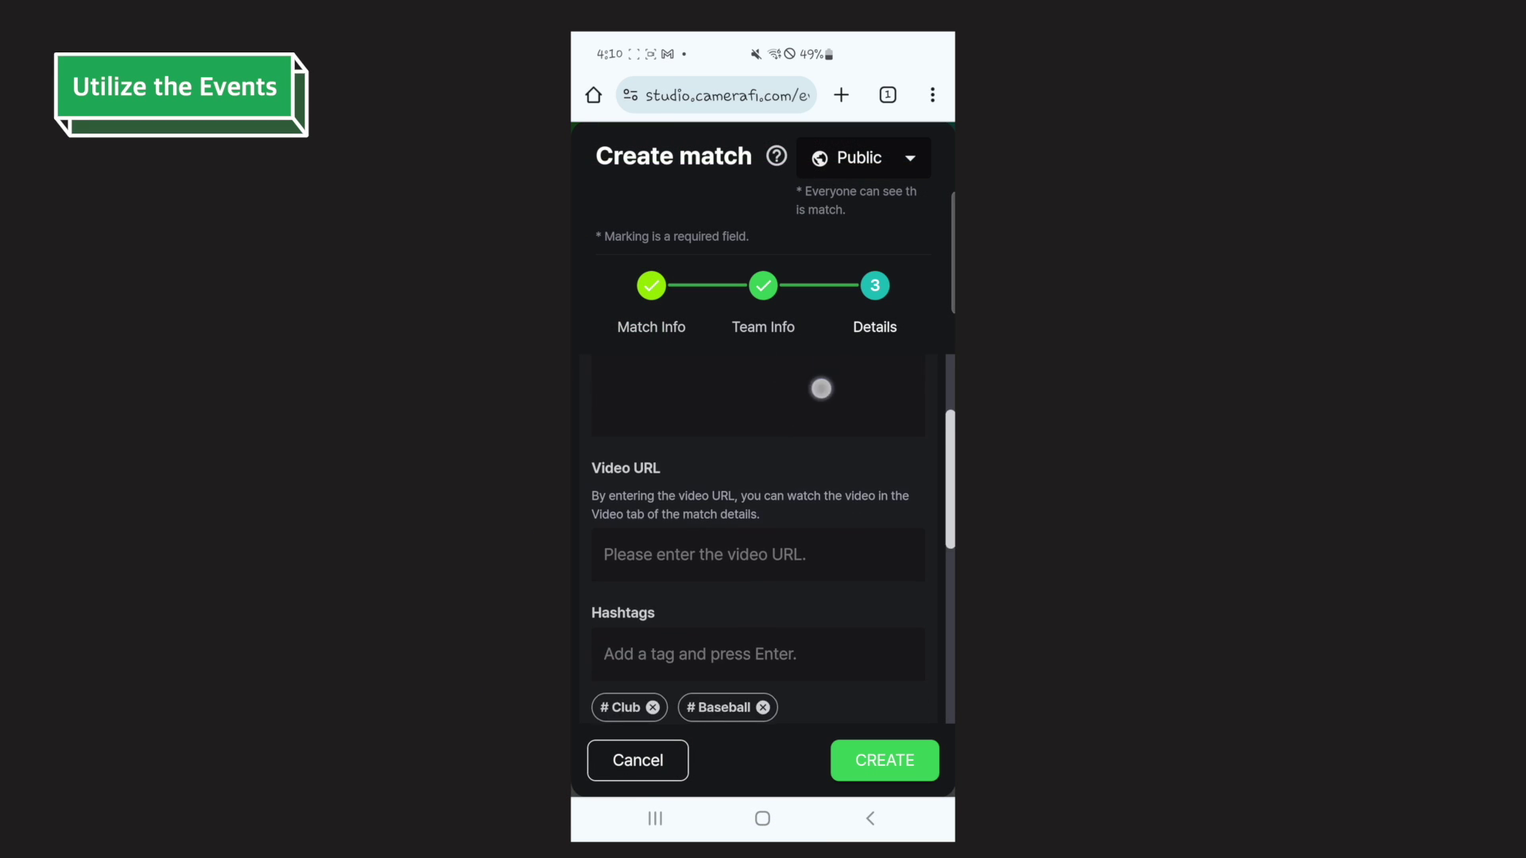
scroll(763, 536, "down", 2)
left_click(717, 612)
left_click(750, 511)
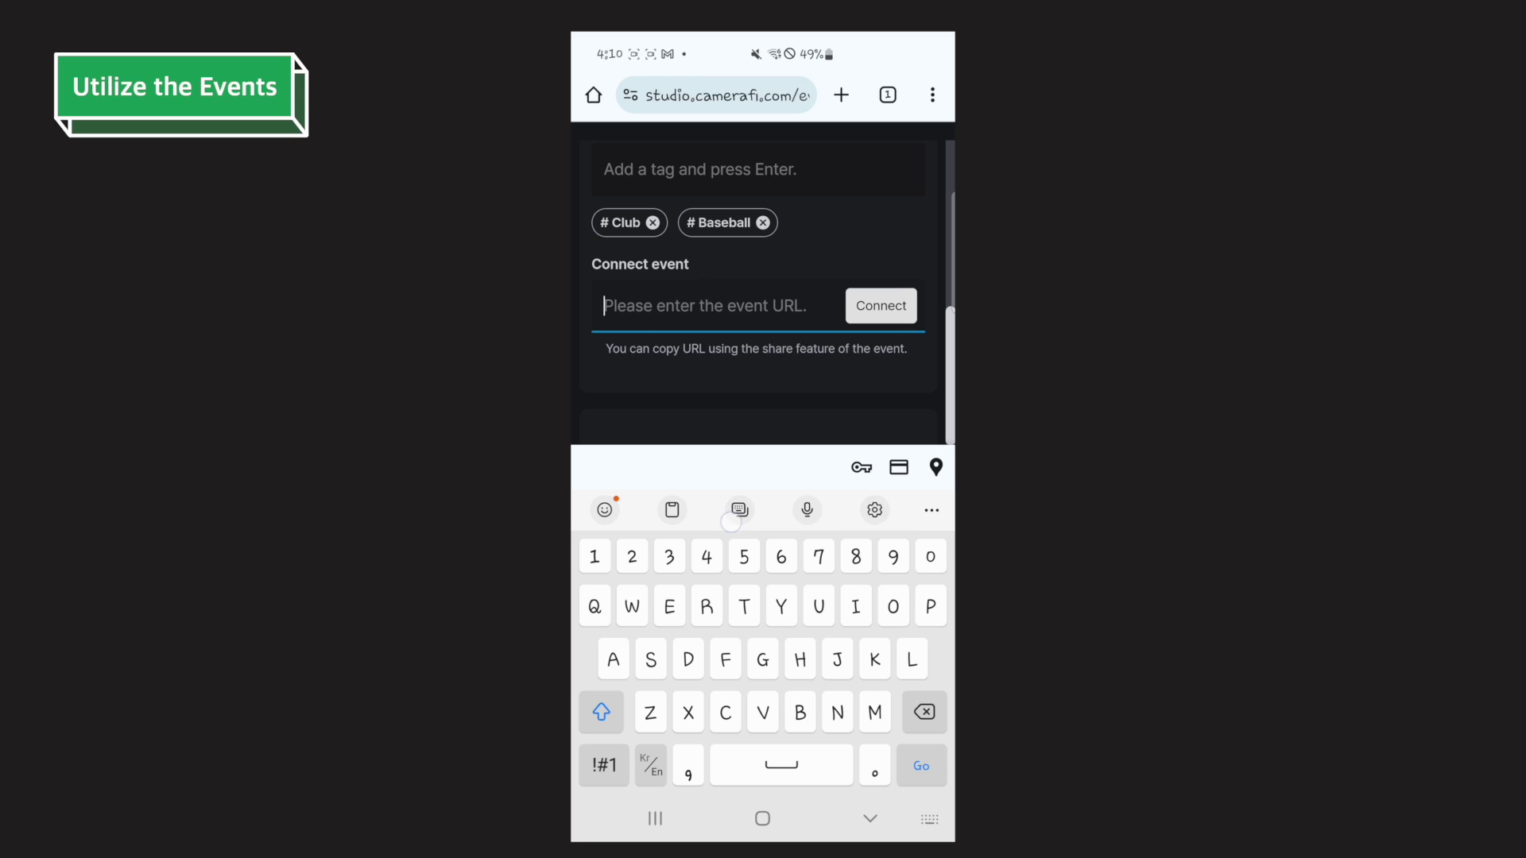
left_click(881, 305)
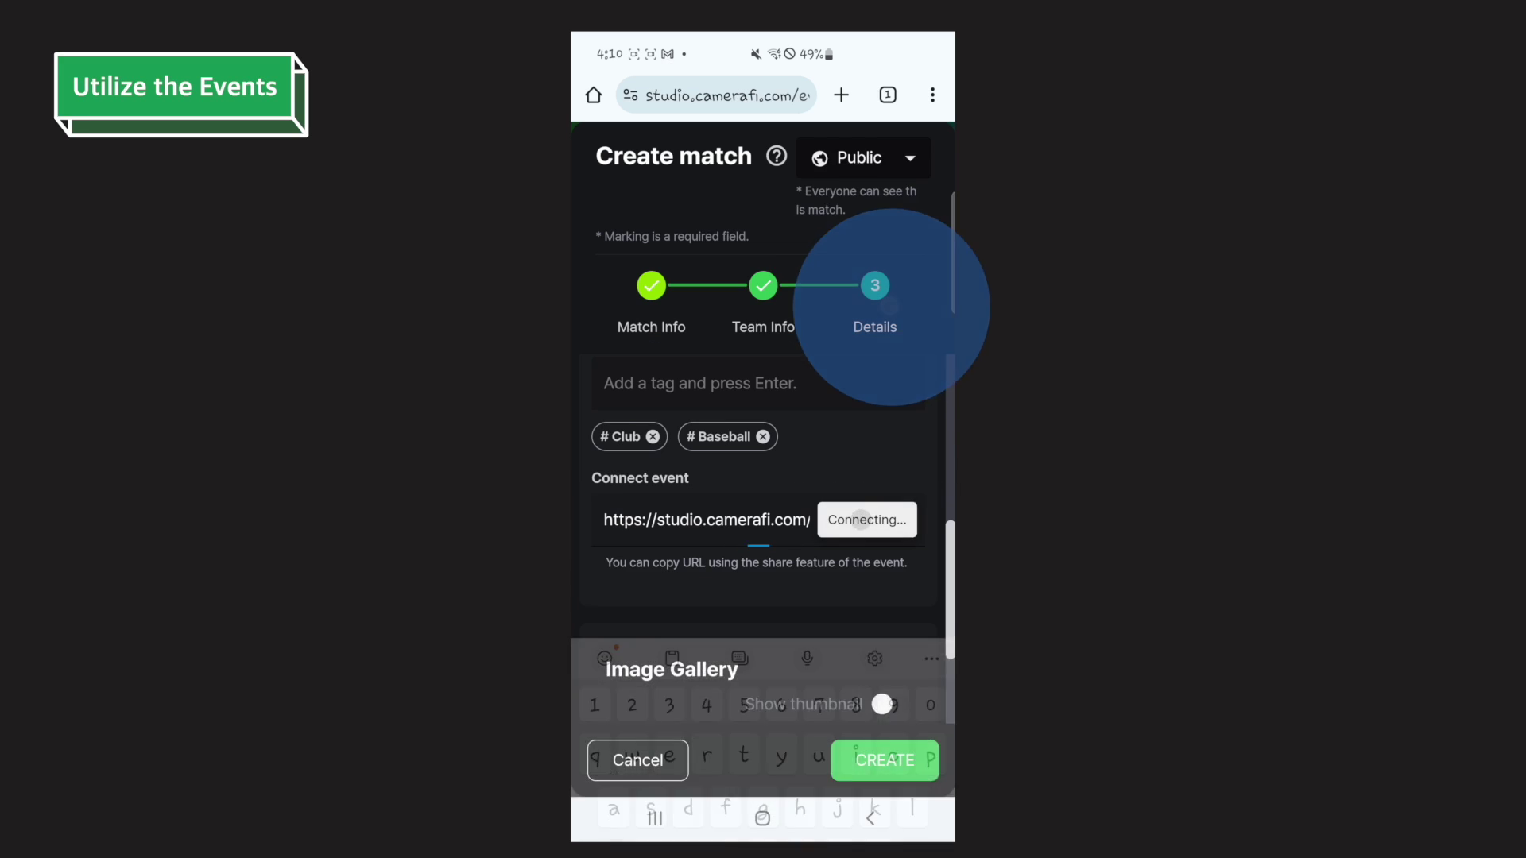
left_click(885, 760)
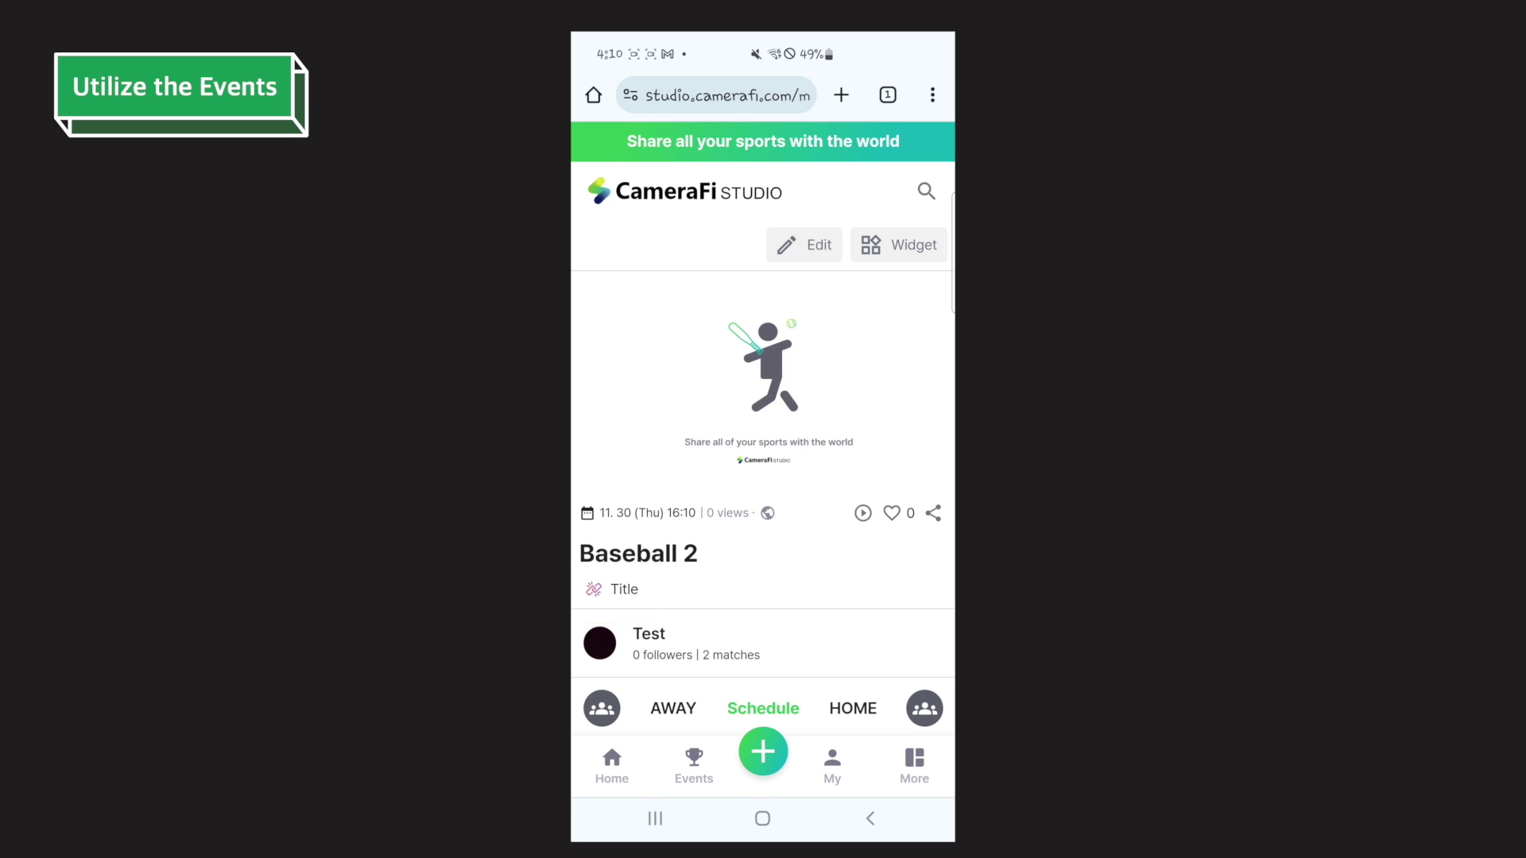
Post the message Hi in the Title event's chat
left_click(612, 589)
left_click(914, 432)
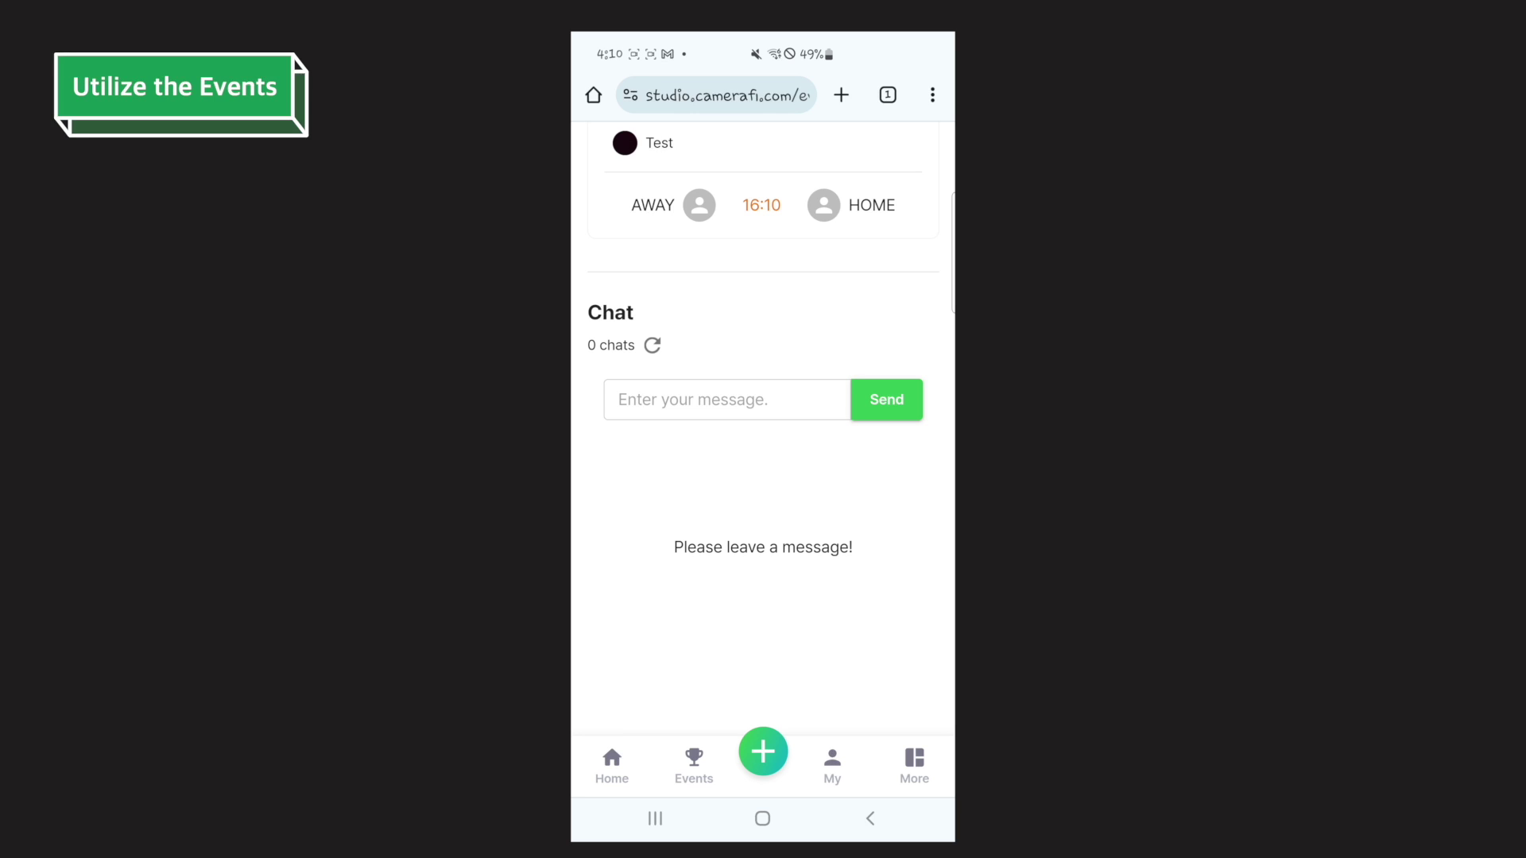
left_click(755, 401)
type("H")
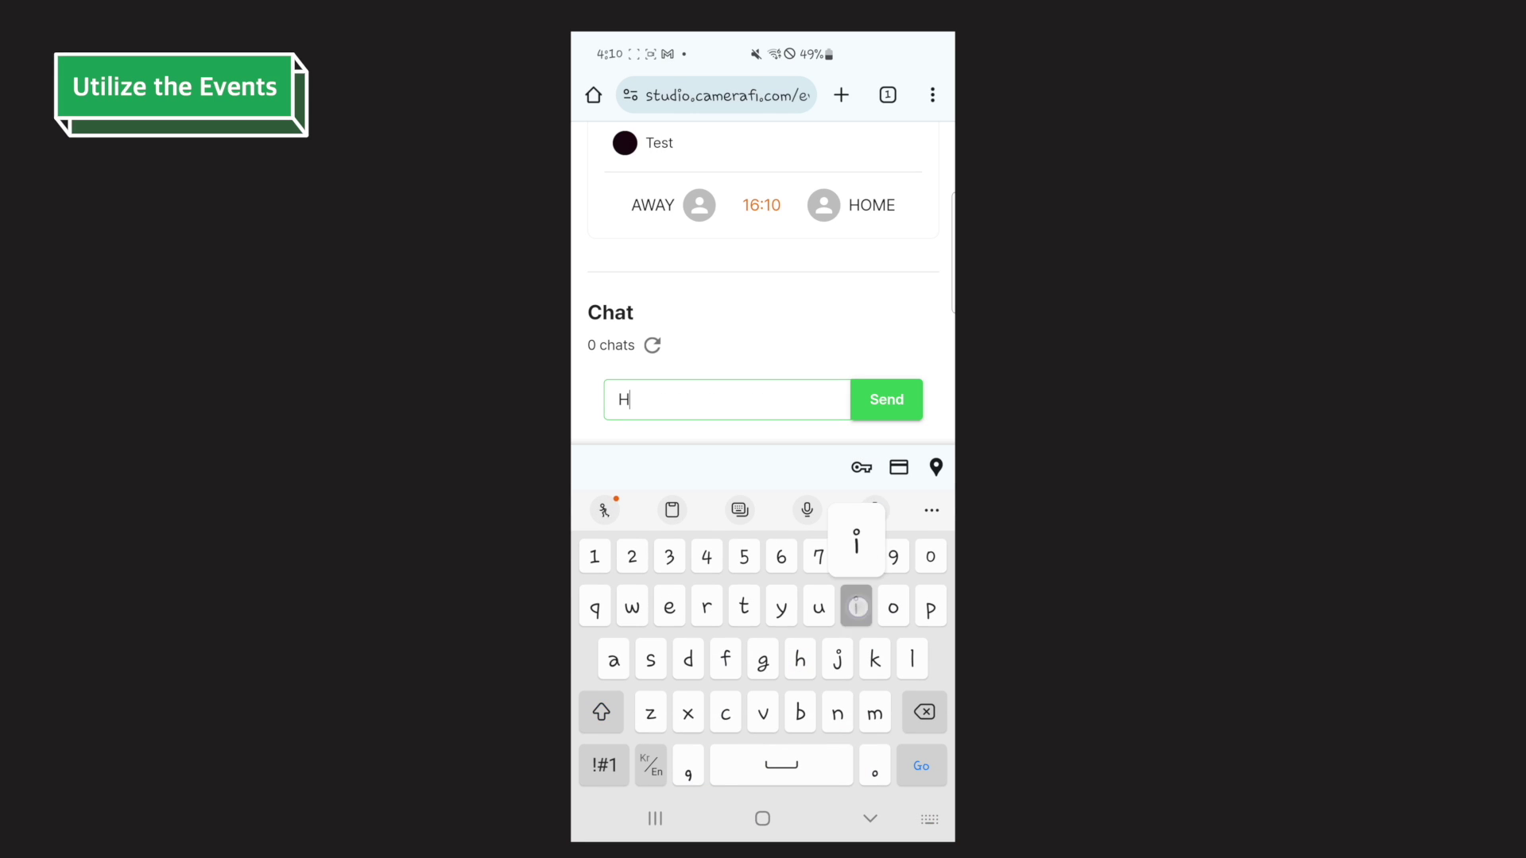
type("i")
left_click(886, 400)
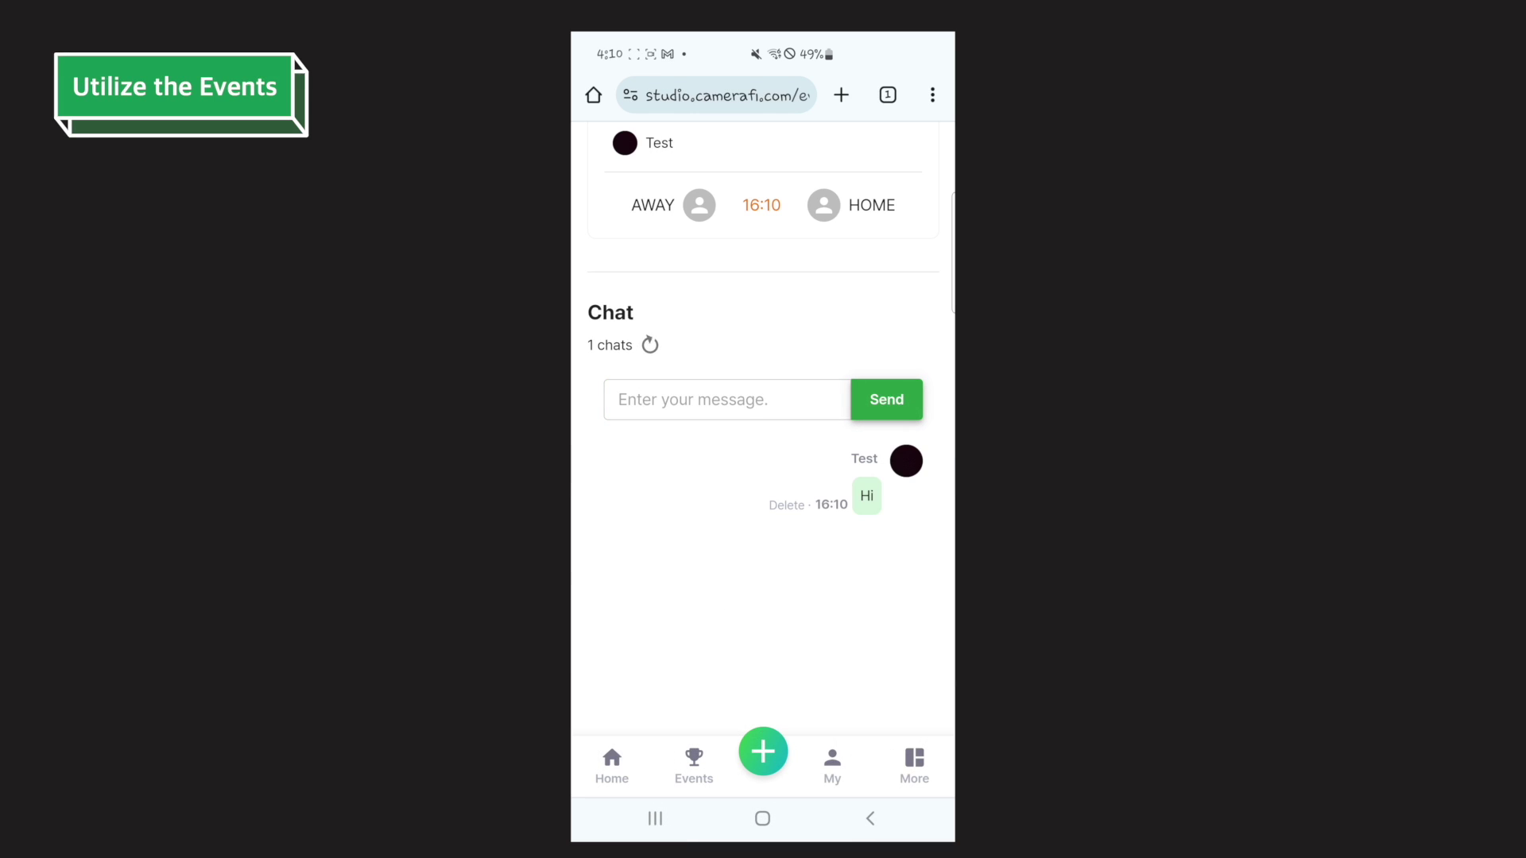